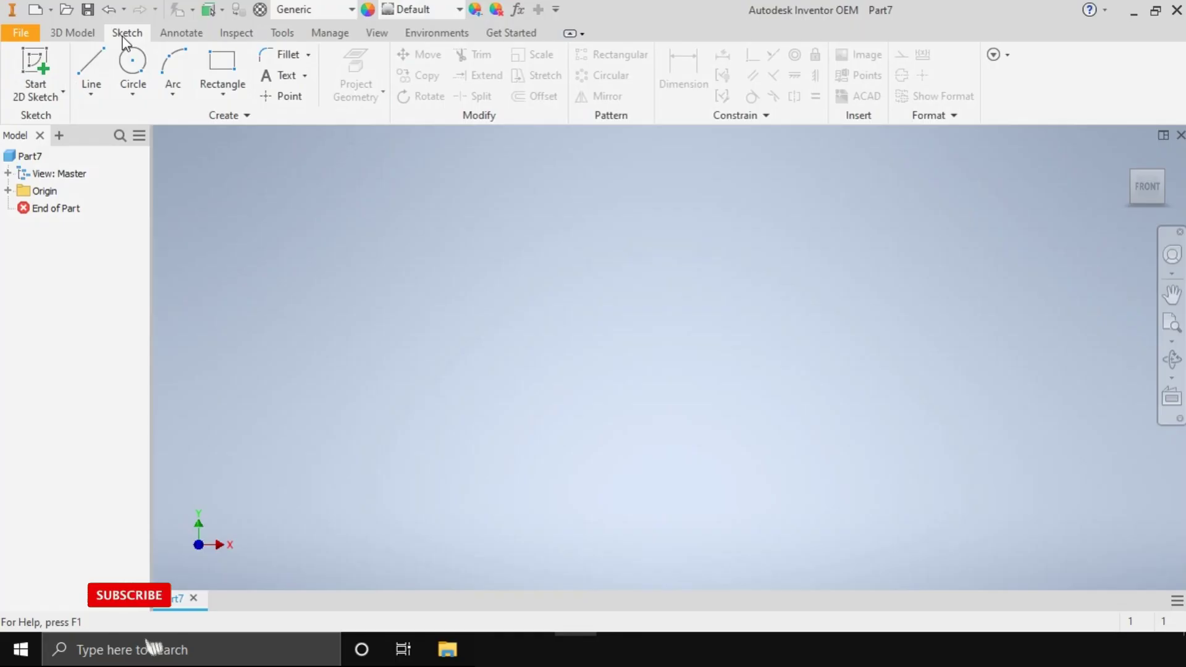
# Sketch connected lines of 265 mm up, 250 mm across and 50 mm down, plus a 50 mm base line
pyautogui.click(89, 63)
pyautogui.click(735, 304)
pyautogui.click(670, 358)
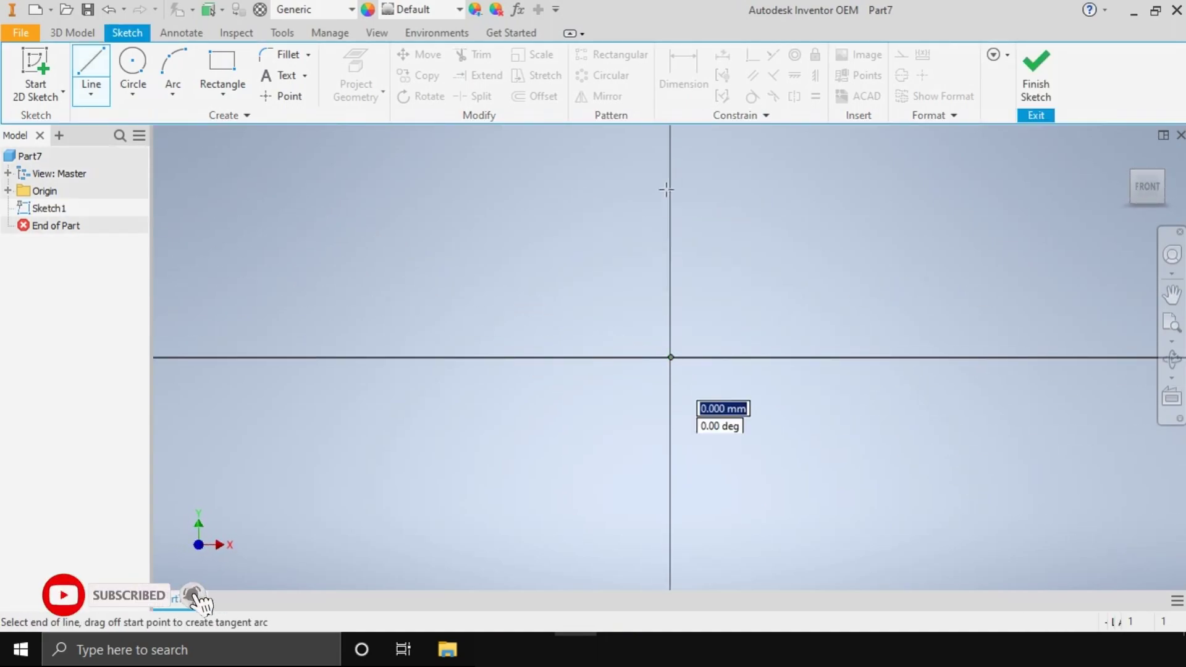
pyautogui.press('Return')
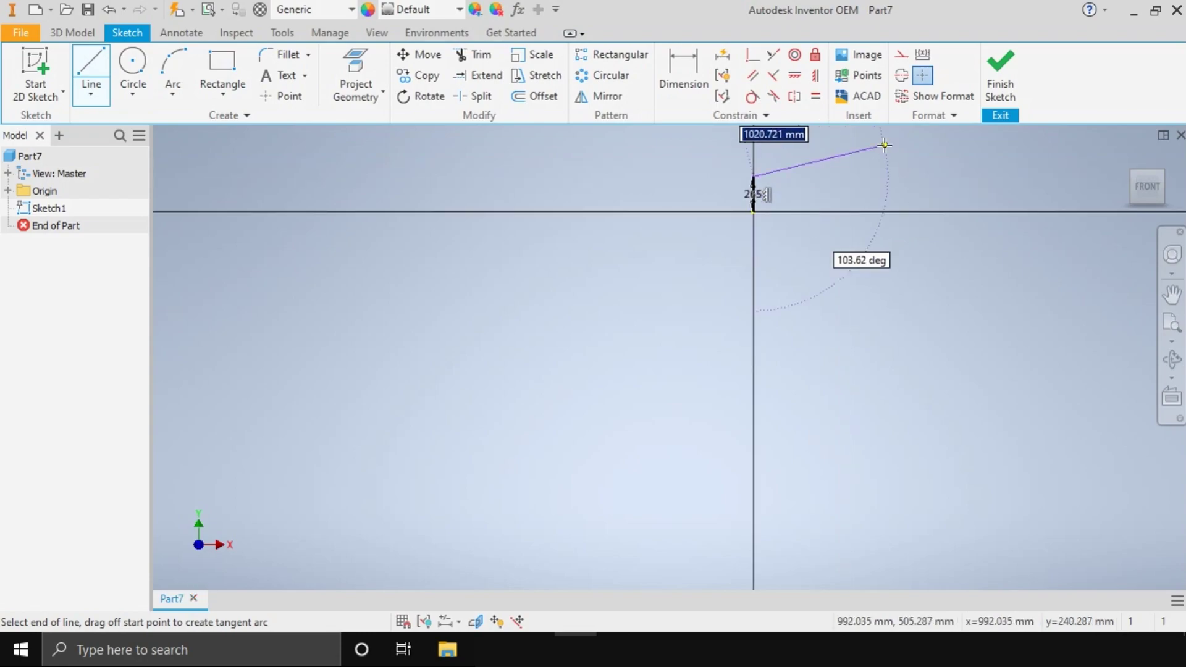
pyautogui.scroll(3, 798, 177)
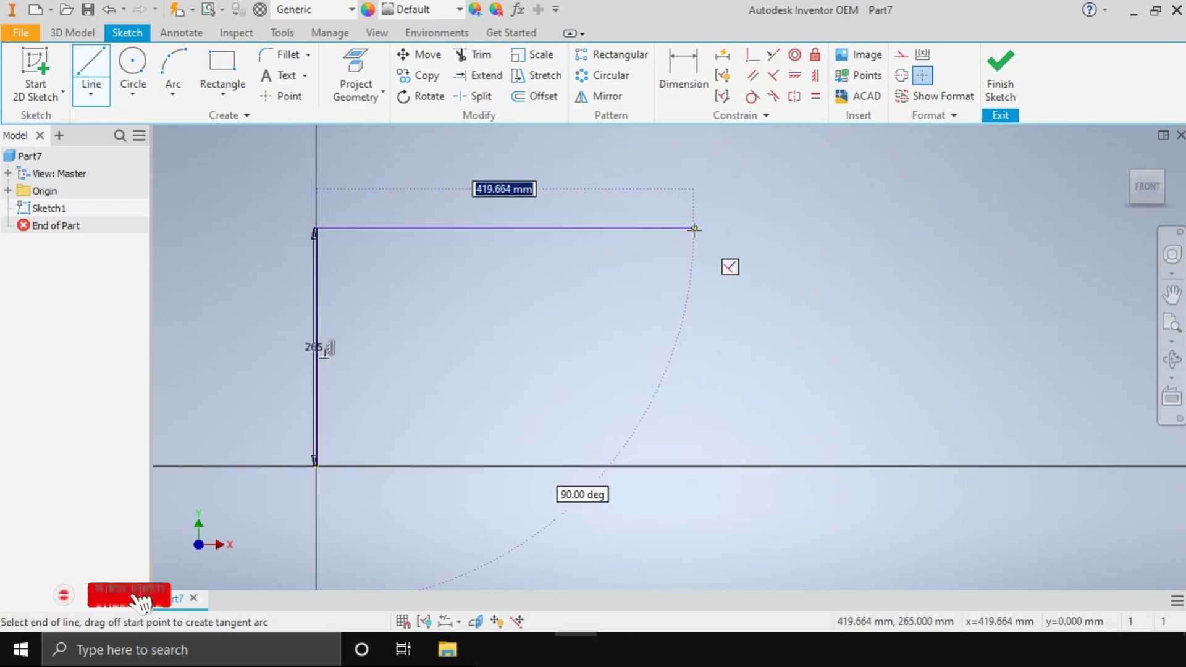
pyautogui.write('50')
pyautogui.press('Return')
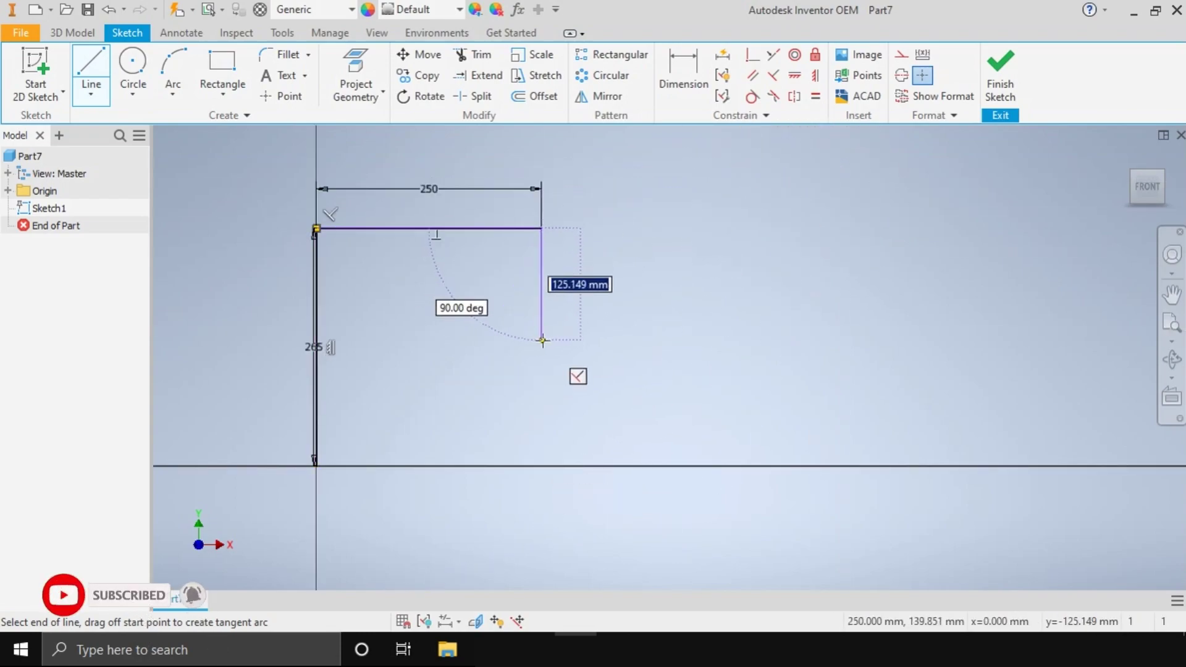
pyautogui.press('Return')
pyautogui.press('Escape')
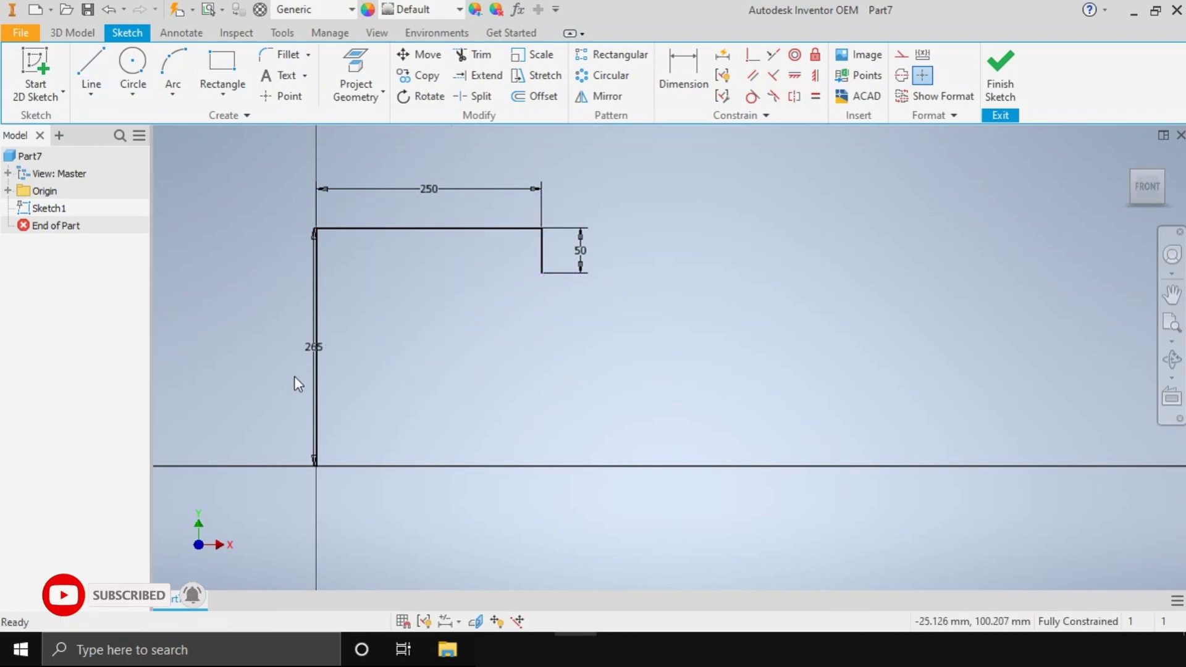
pyautogui.click(314, 466)
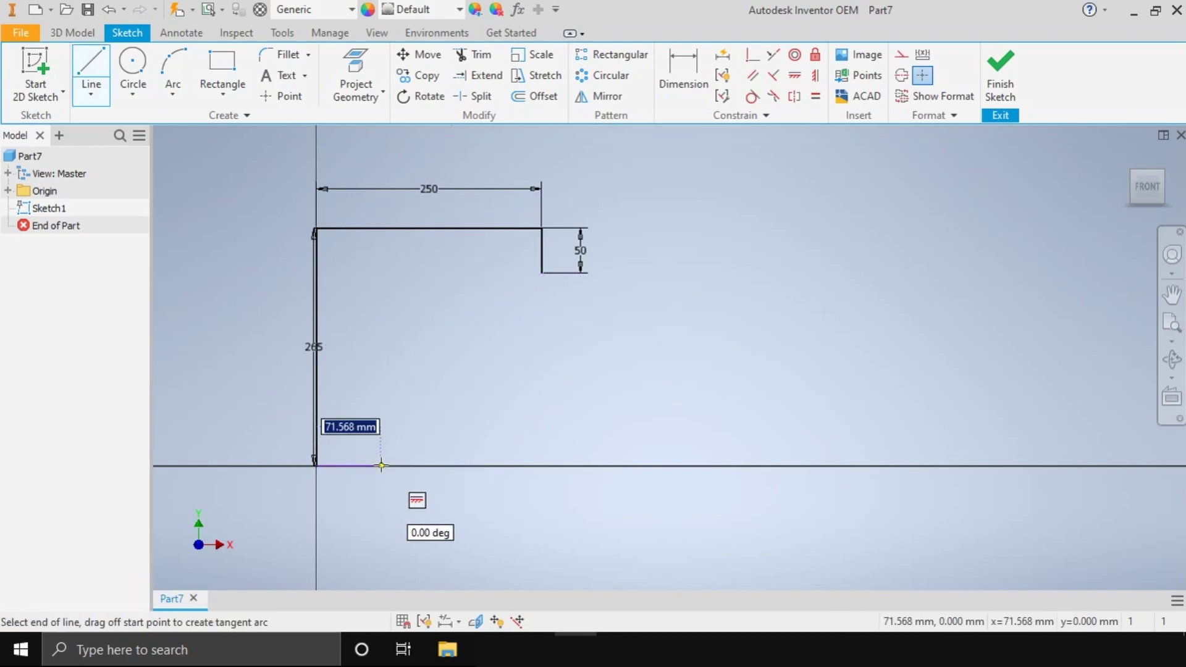
pyautogui.press('Return')
# Draw a circle centred on the axis through the drop's lower end, and trim it to the web arc
pyautogui.press('c')
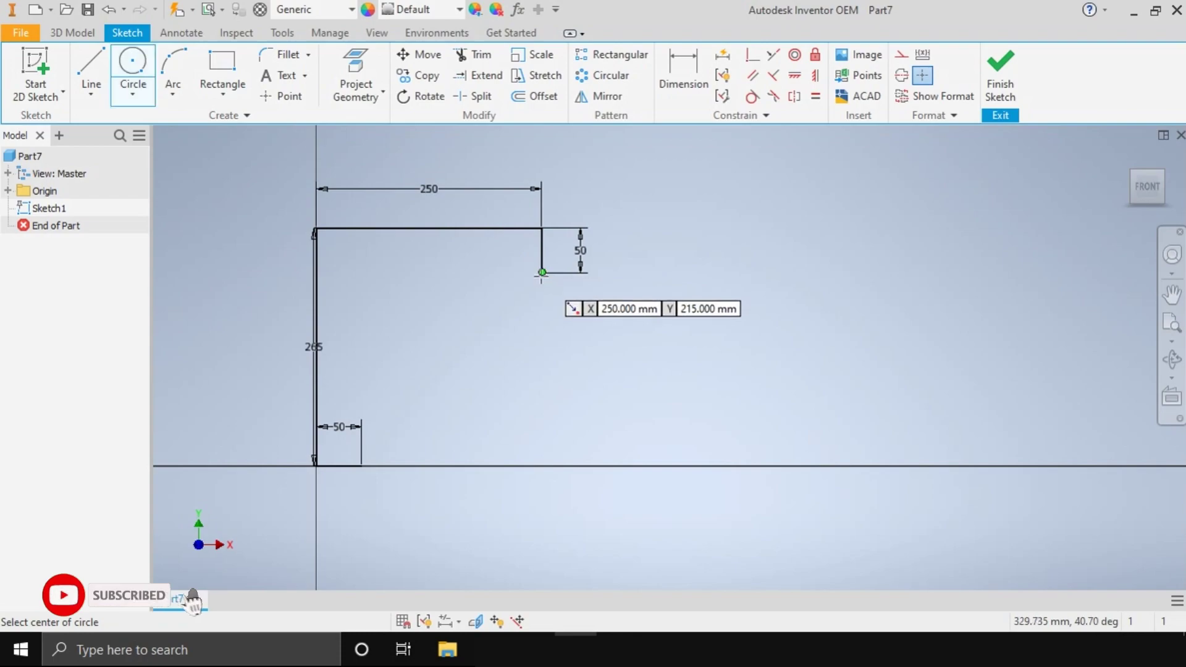
pyautogui.click(541, 465)
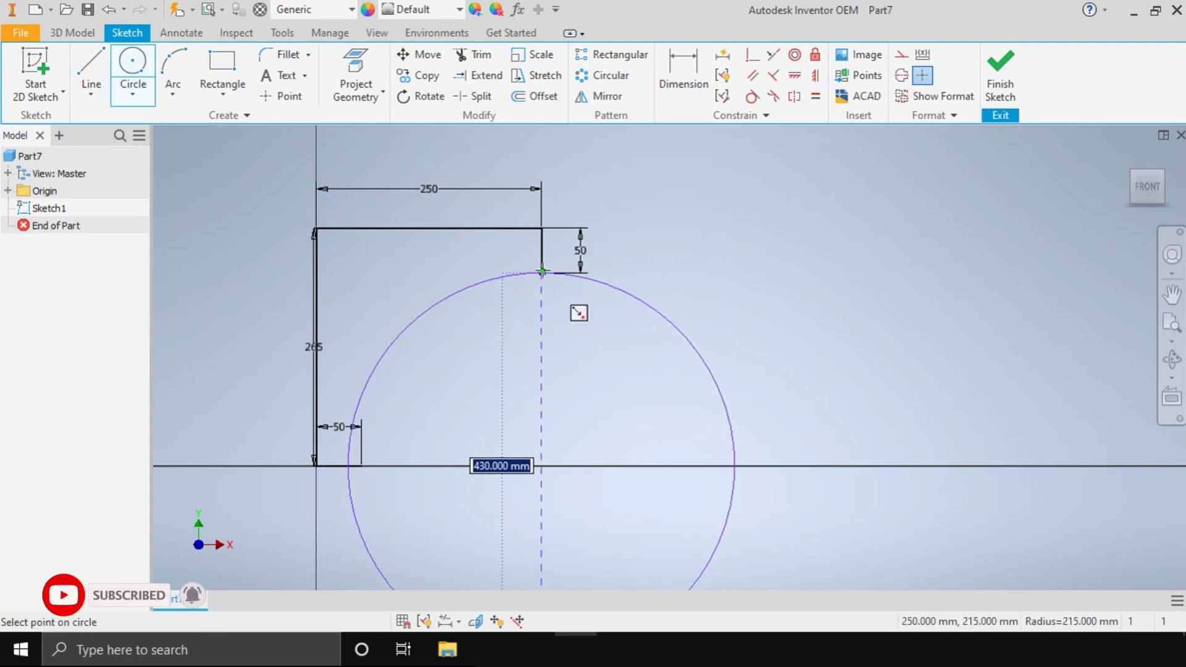
pyautogui.click(542, 272)
pyautogui.press('Escape')
pyautogui.press('x')
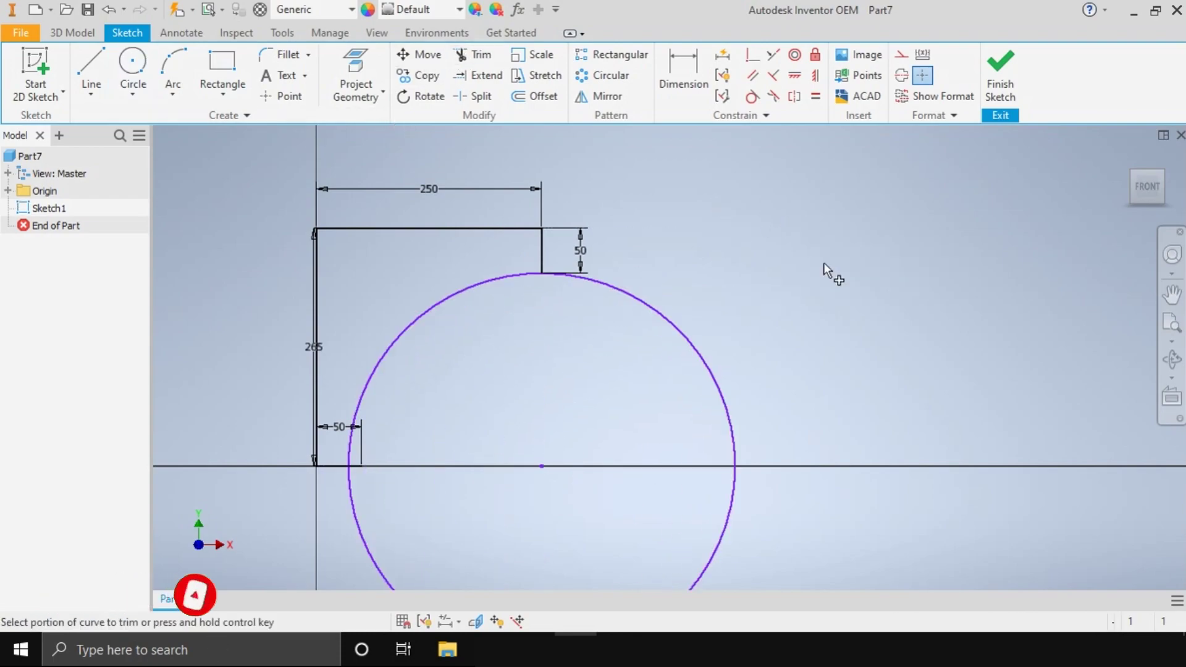
pyautogui.click(678, 329)
# Add 50 mm and 150 mm slot guide lines, and centre a circle at the 150 mm line's end
pyautogui.click(92, 71)
pyautogui.click(541, 250)
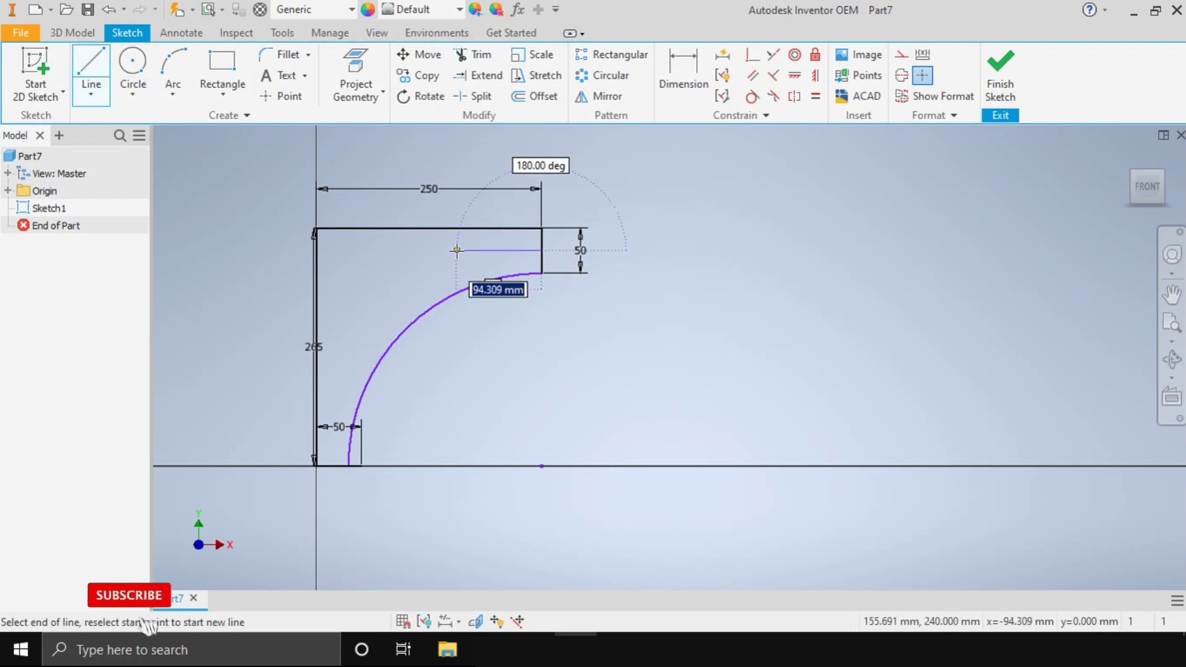
pyautogui.write('50')
pyautogui.press('Return')
pyautogui.press('Escape')
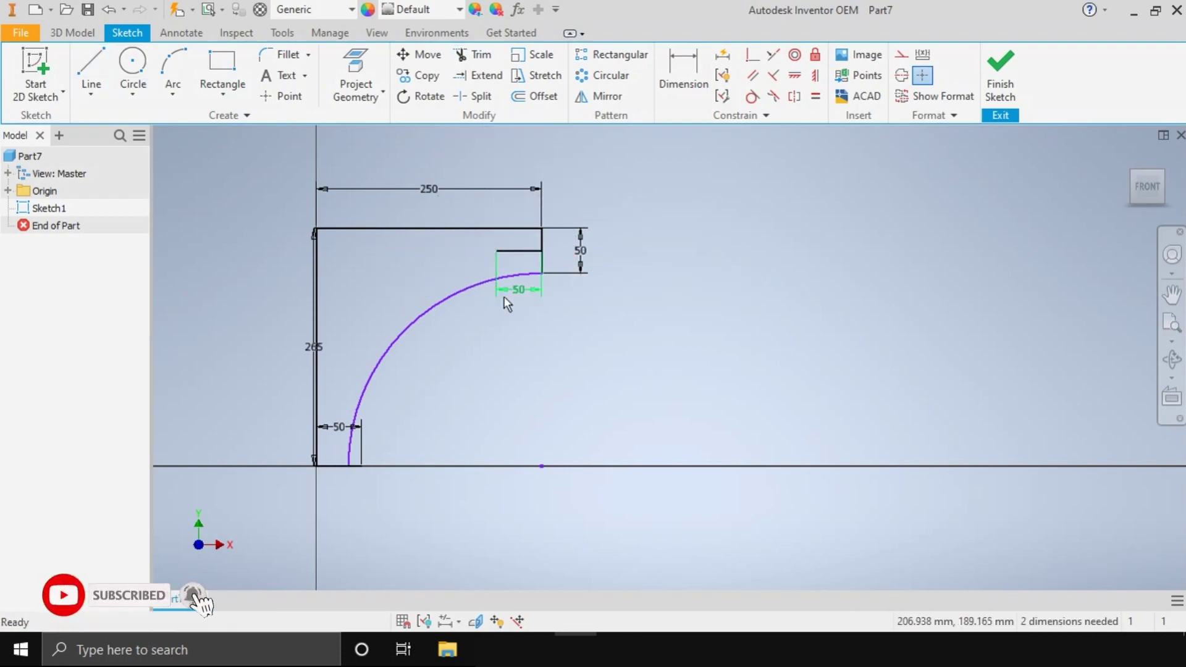
pyautogui.press('l')
pyautogui.click(497, 250)
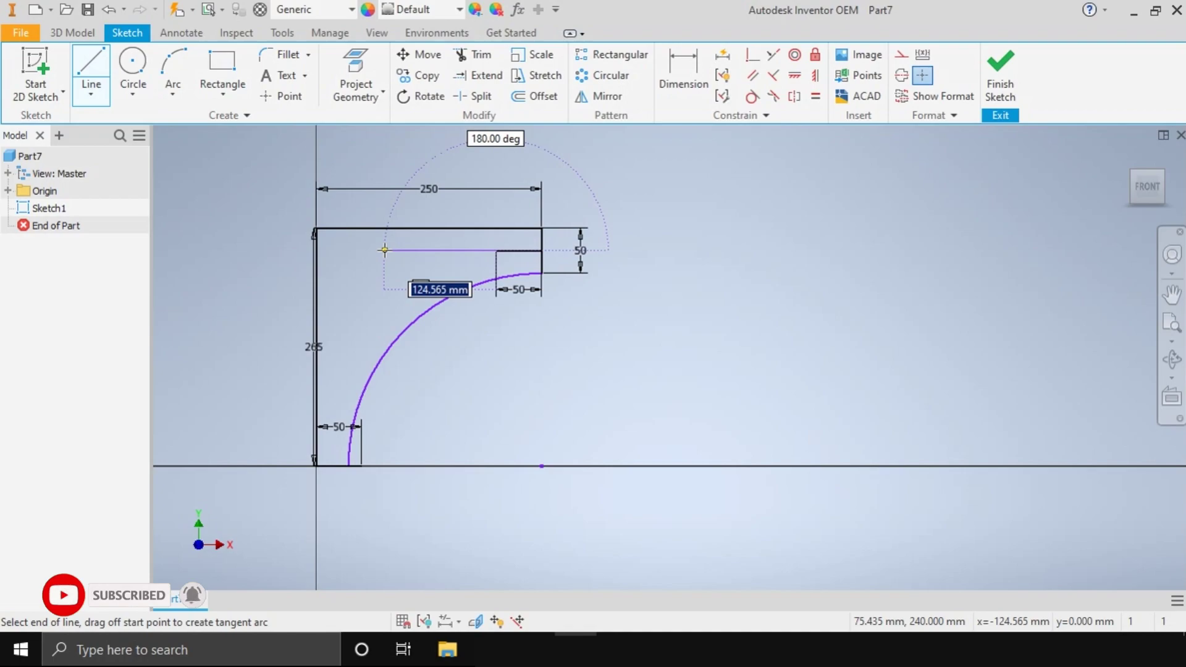
pyautogui.press('Return')
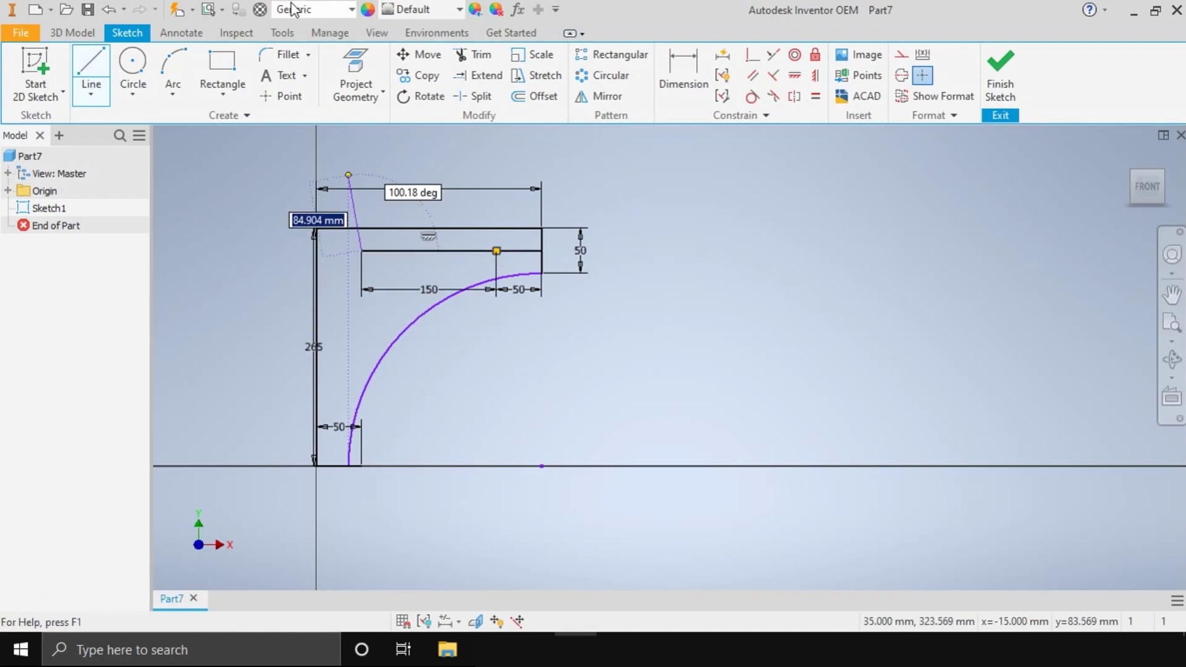
pyautogui.press('c')
pyautogui.click(361, 251)
# Make two 23.5 circles at both ends of the slot guide line
pyautogui.write('23.5')
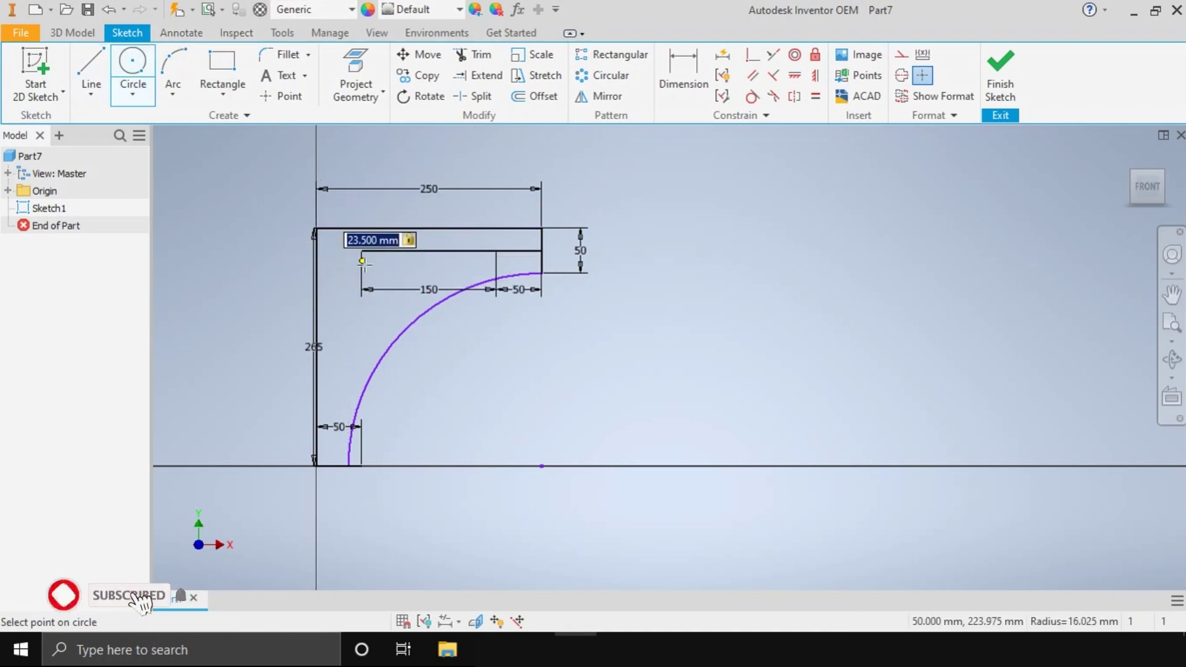
pyautogui.press('Return')
pyautogui.click(497, 250)
pyautogui.press('Return')
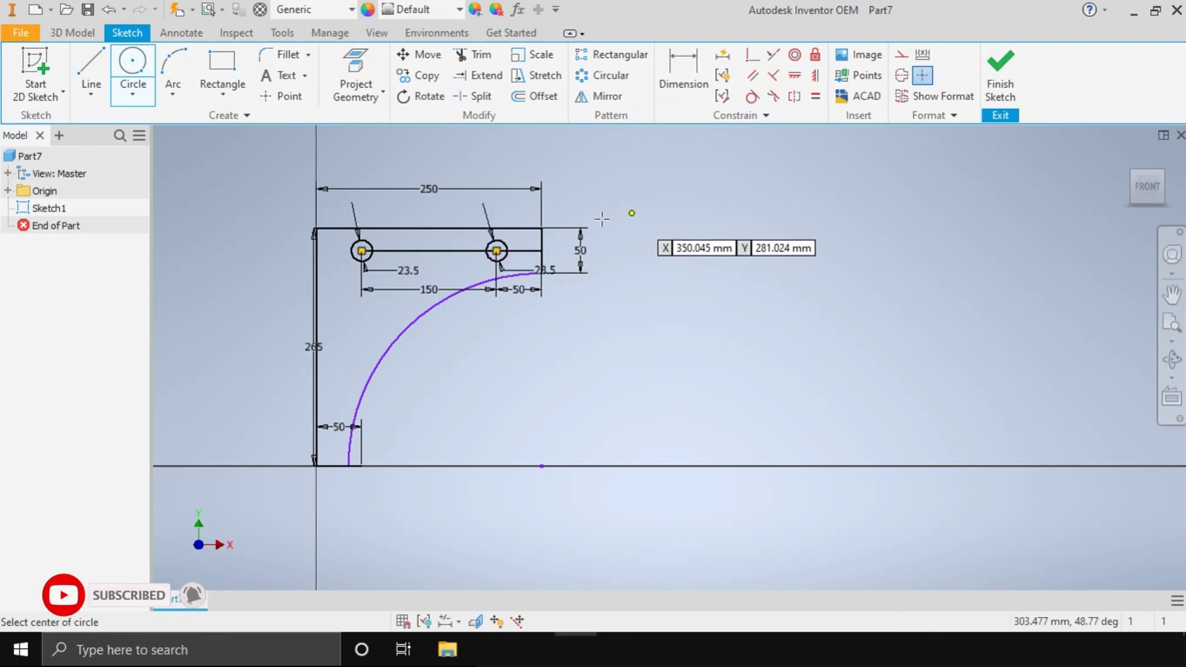
pyautogui.press('Escape')
# Join the two circles with upper and lower slot edge lines, and trim the inner arcs
pyautogui.click(91, 65)
pyautogui.scroll(4, 455, 282)
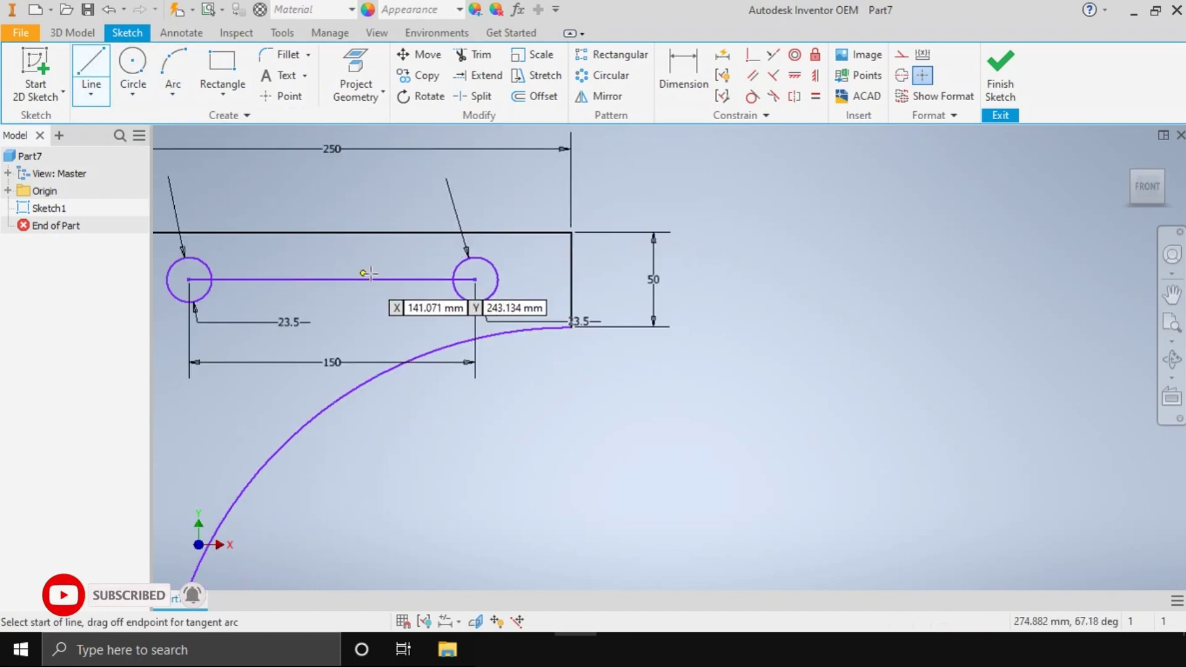
pyautogui.scroll(-2, 432, 284)
pyautogui.click(357, 283)
pyautogui.doubleClick(562, 282)
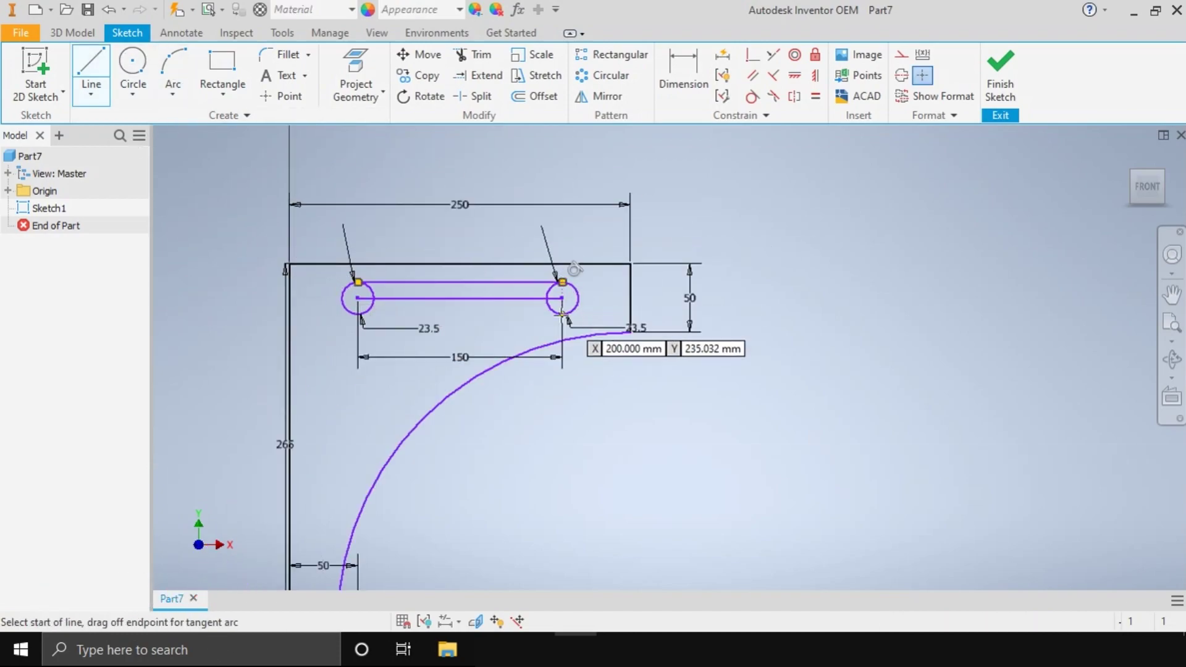
pyautogui.click(562, 313)
pyautogui.click(358, 313)
pyautogui.press('Escape')
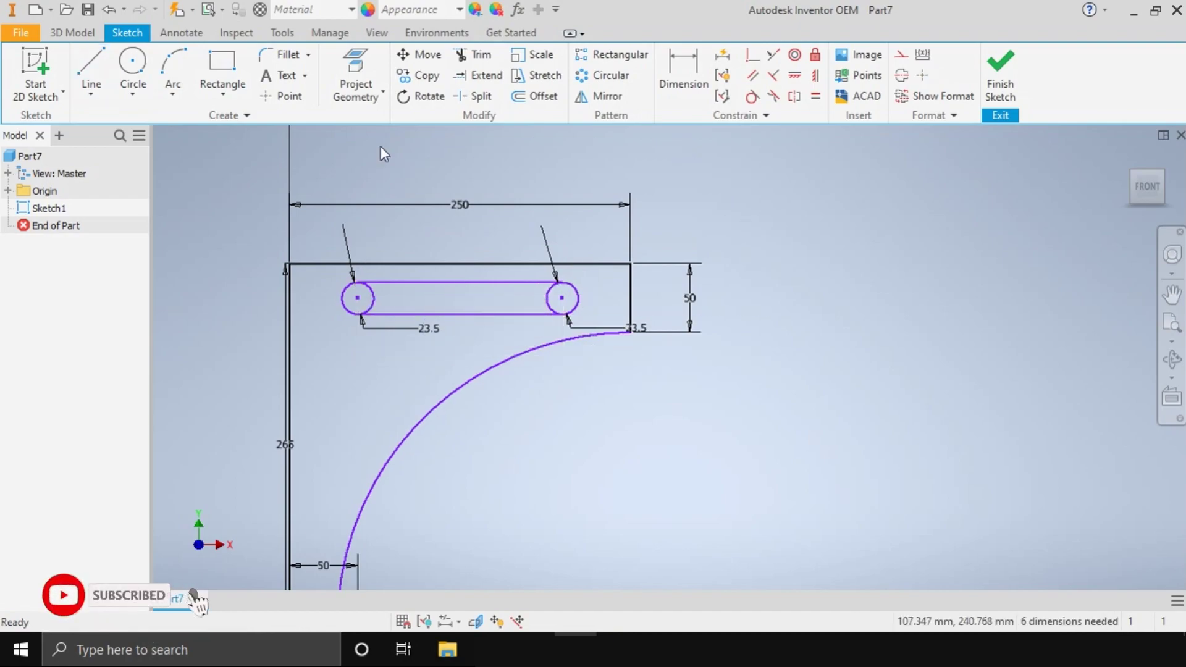
pyautogui.click(473, 54)
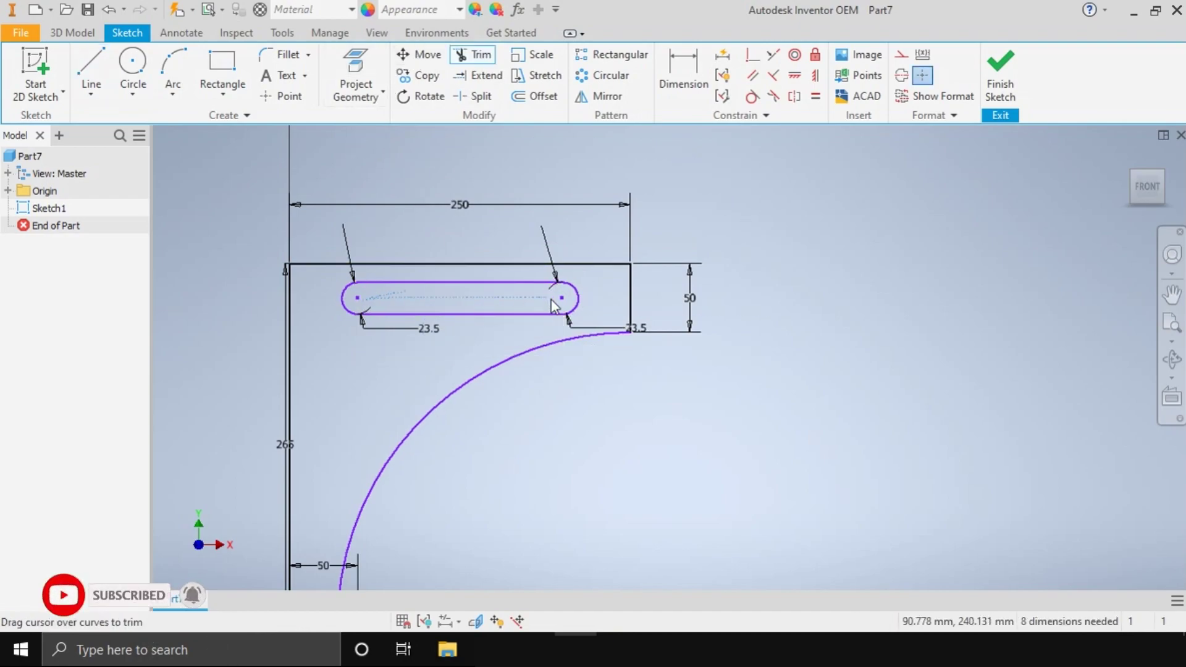
# Extrude the bracket outline symmetrically by 20 mm
pyautogui.click(73, 32)
pyautogui.click(91, 68)
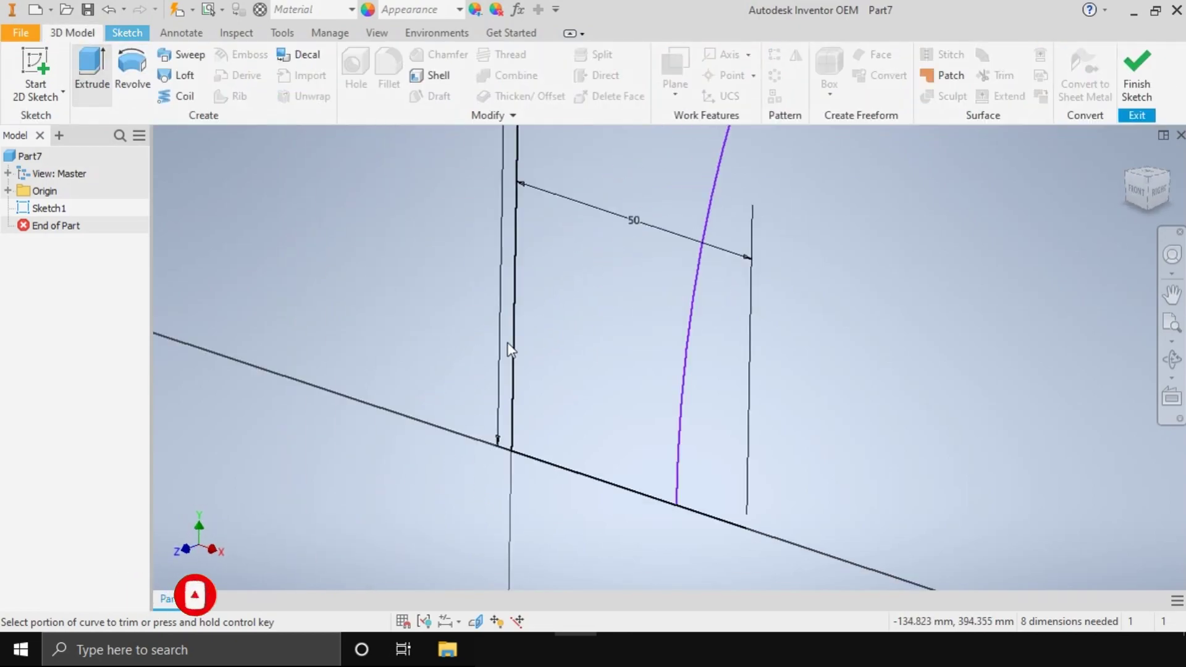
pyautogui.scroll(5, 756, 293)
pyautogui.click(844, 283)
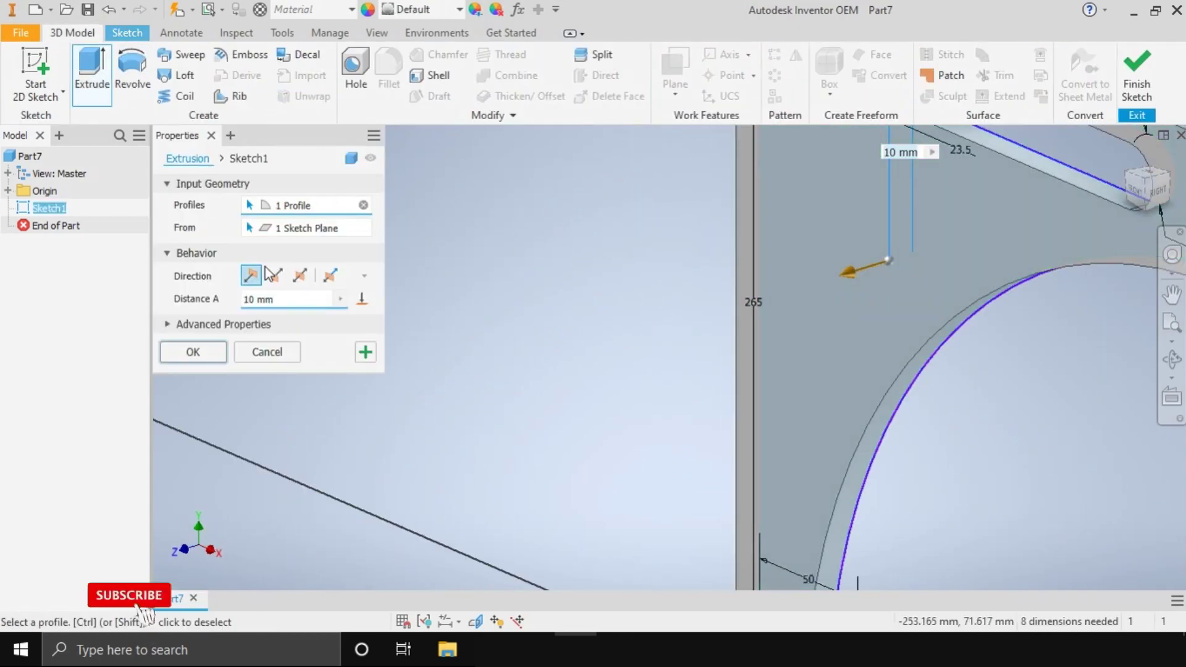
pyautogui.click(299, 276)
pyautogui.write('20')
pyautogui.press('Return')
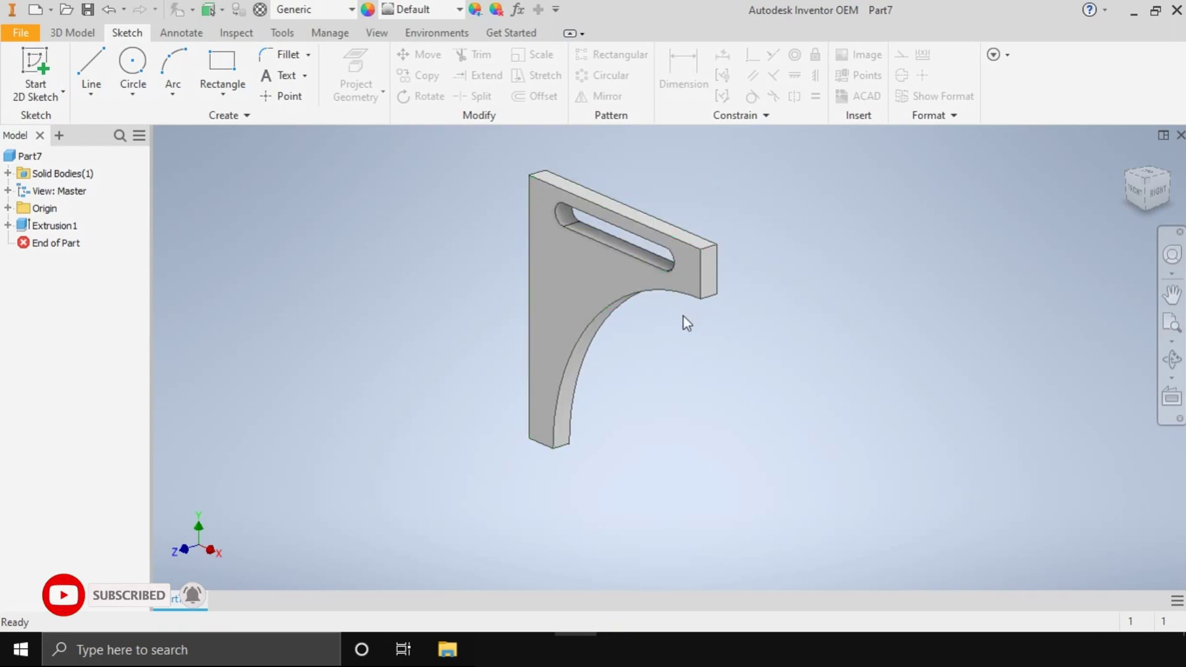
# On the bracket's front face, sketch a small closed rectangle below the foot of the curved web
pyautogui.click(544, 401)
pyautogui.rightClick(550, 393)
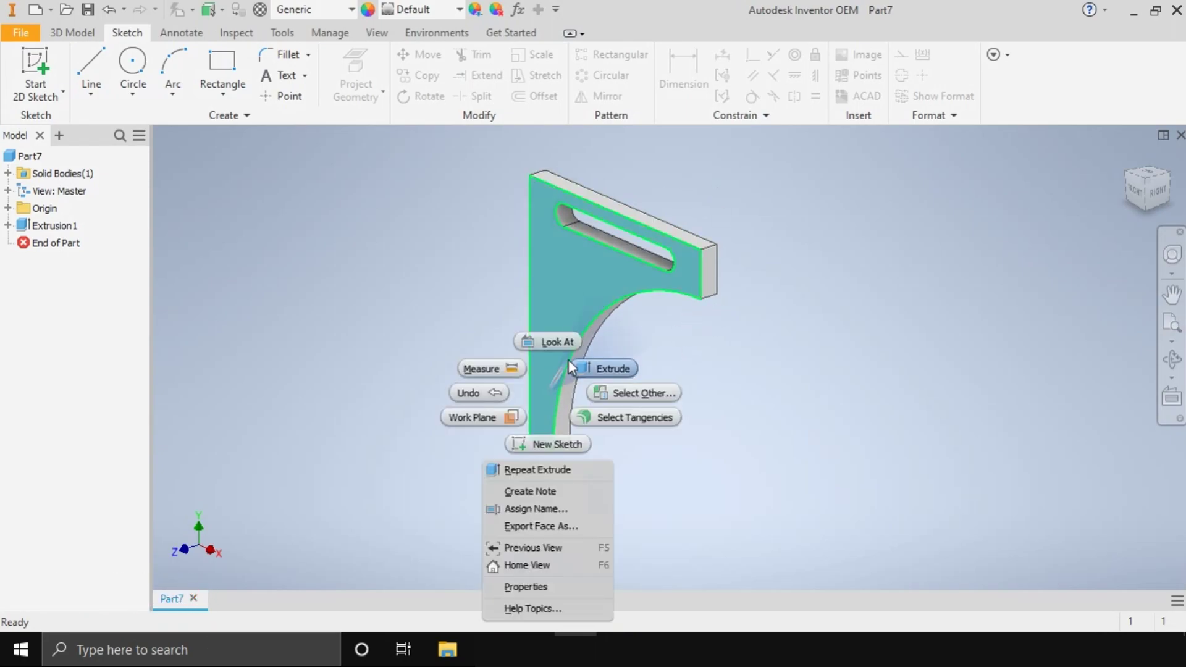
pyautogui.click(568, 346)
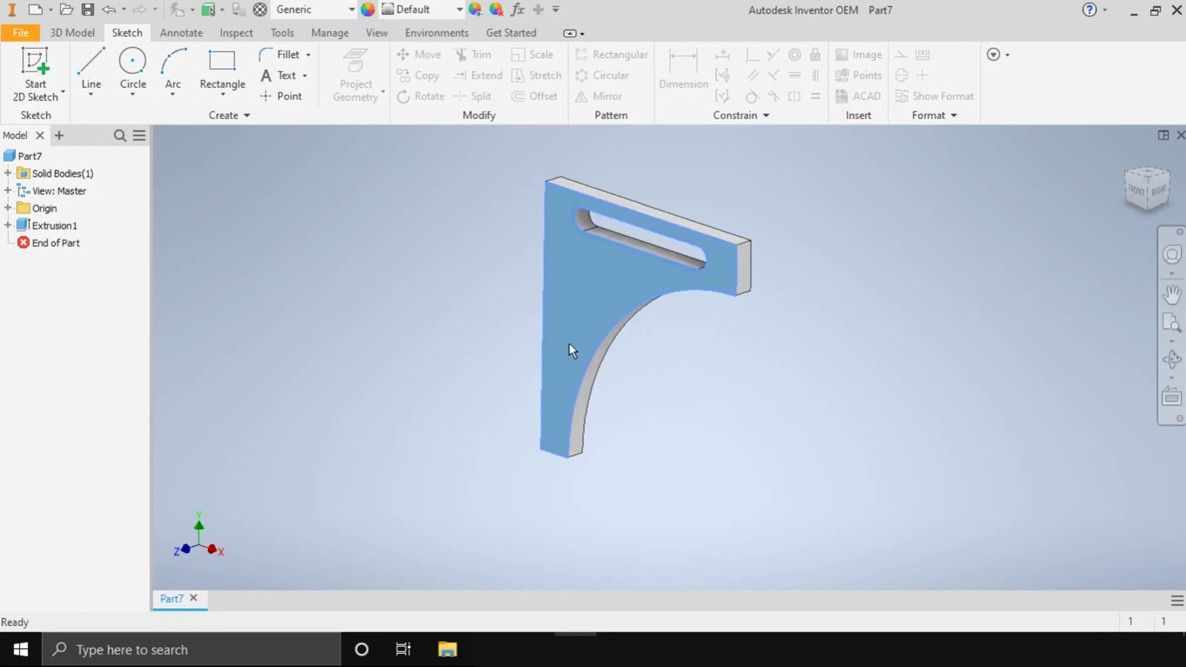
pyautogui.click(91, 68)
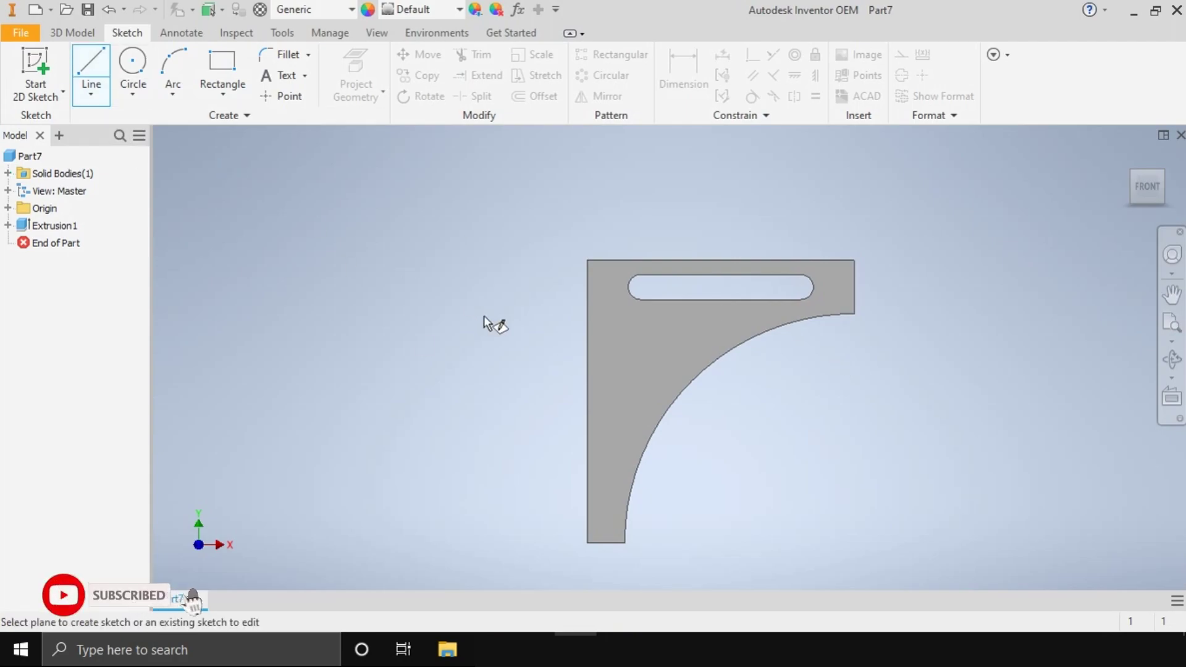
pyautogui.click(614, 535)
pyautogui.click(640, 374)
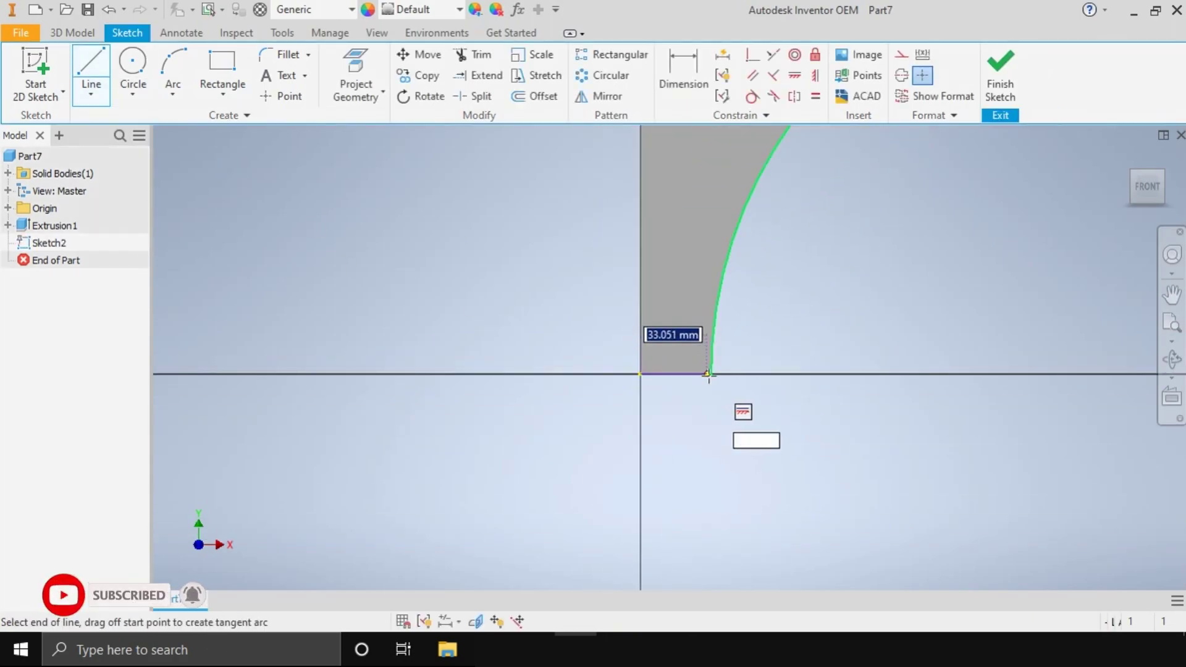
pyautogui.click(709, 373)
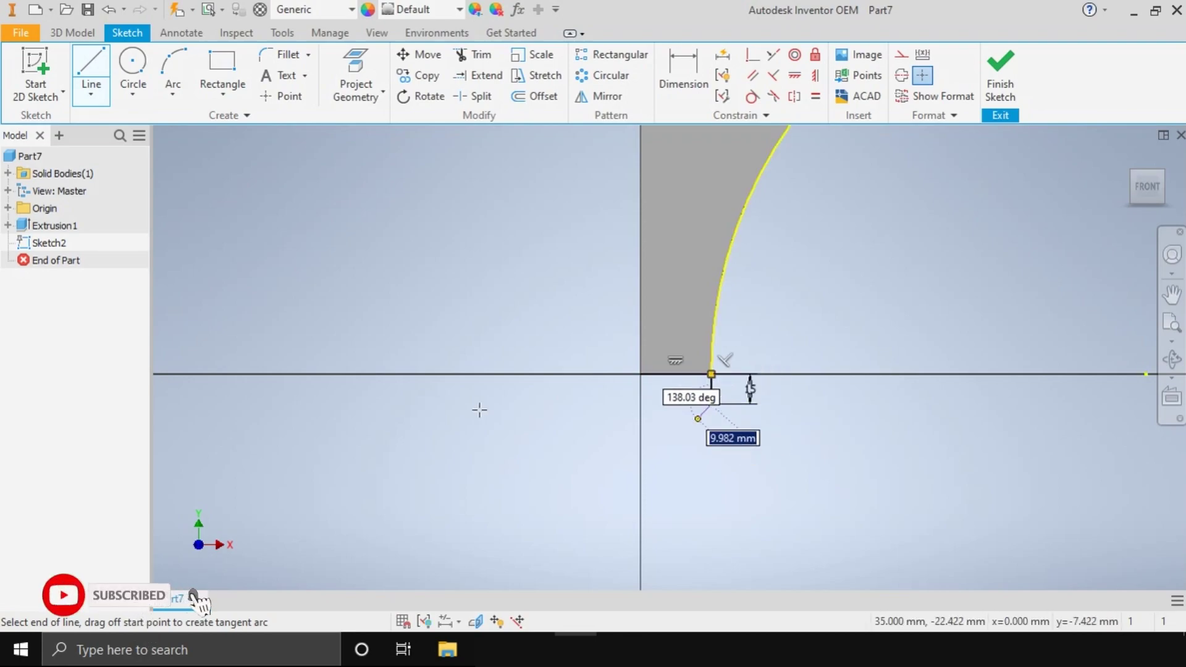
pyautogui.click(640, 404)
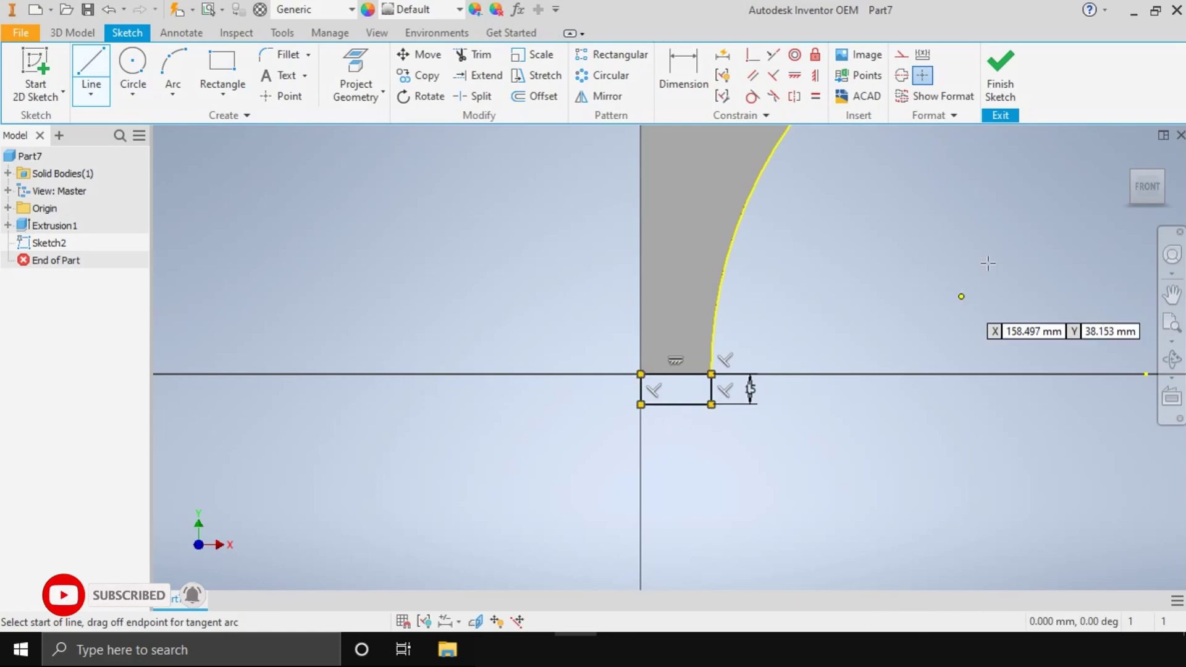
pyautogui.click(72, 32)
pyautogui.click(106, 72)
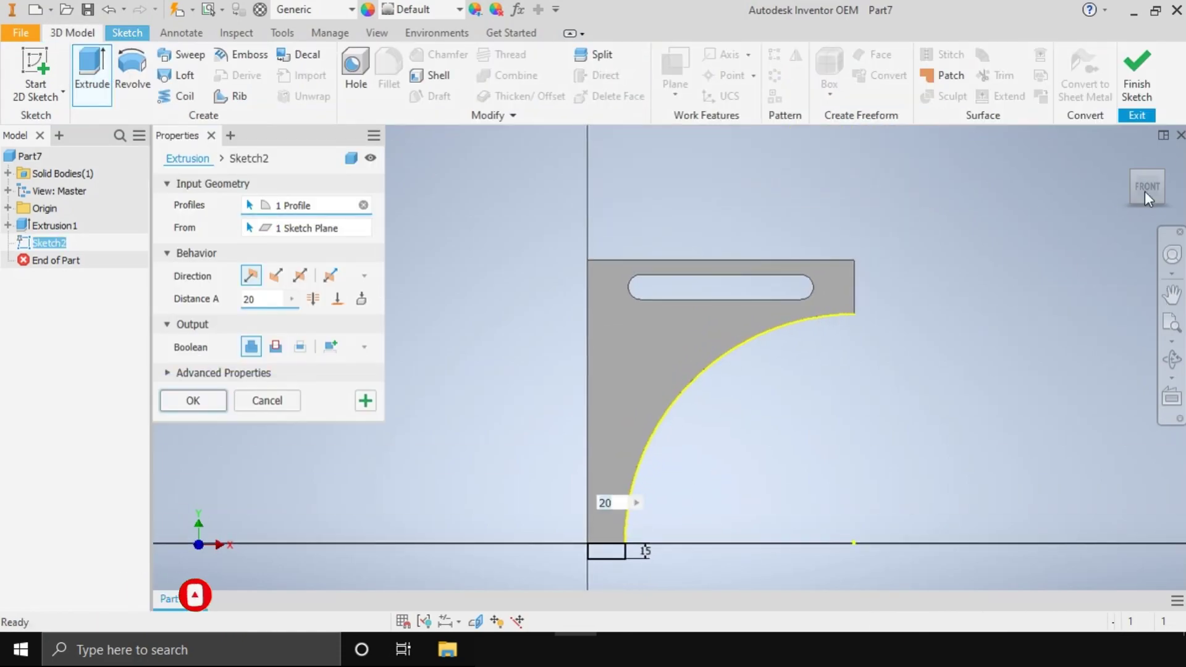
# Extrude the rectangle asymmetrically, 130 mm one way and 70 mm the other
pyautogui.click(328, 275)
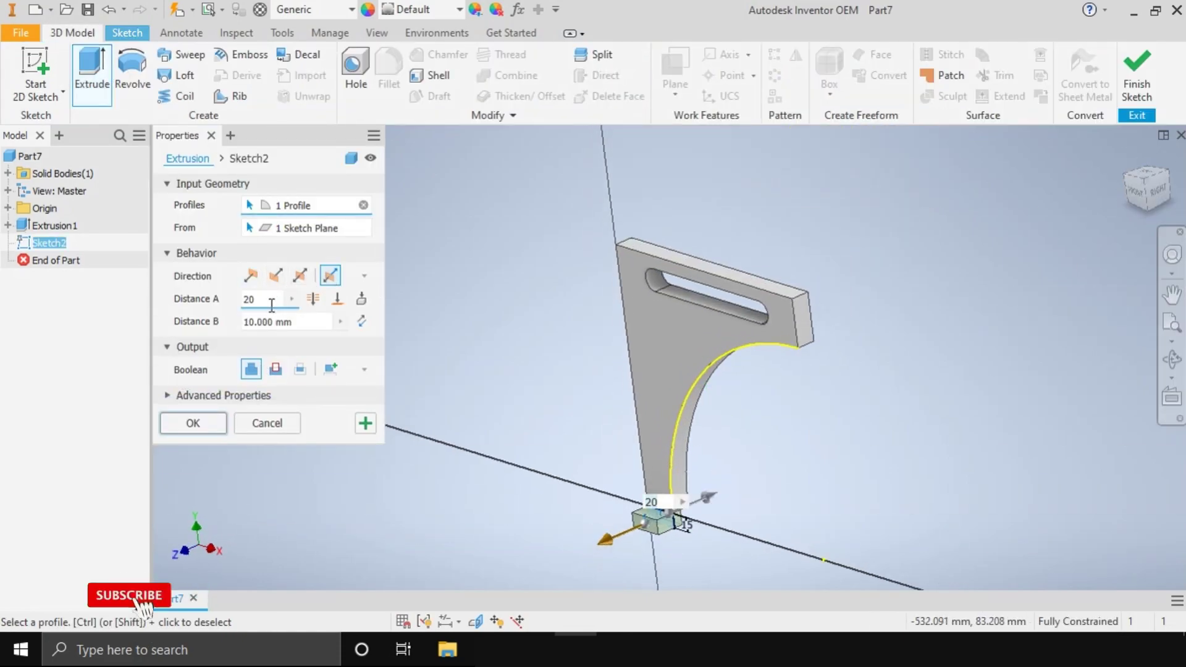
pyautogui.write('130')
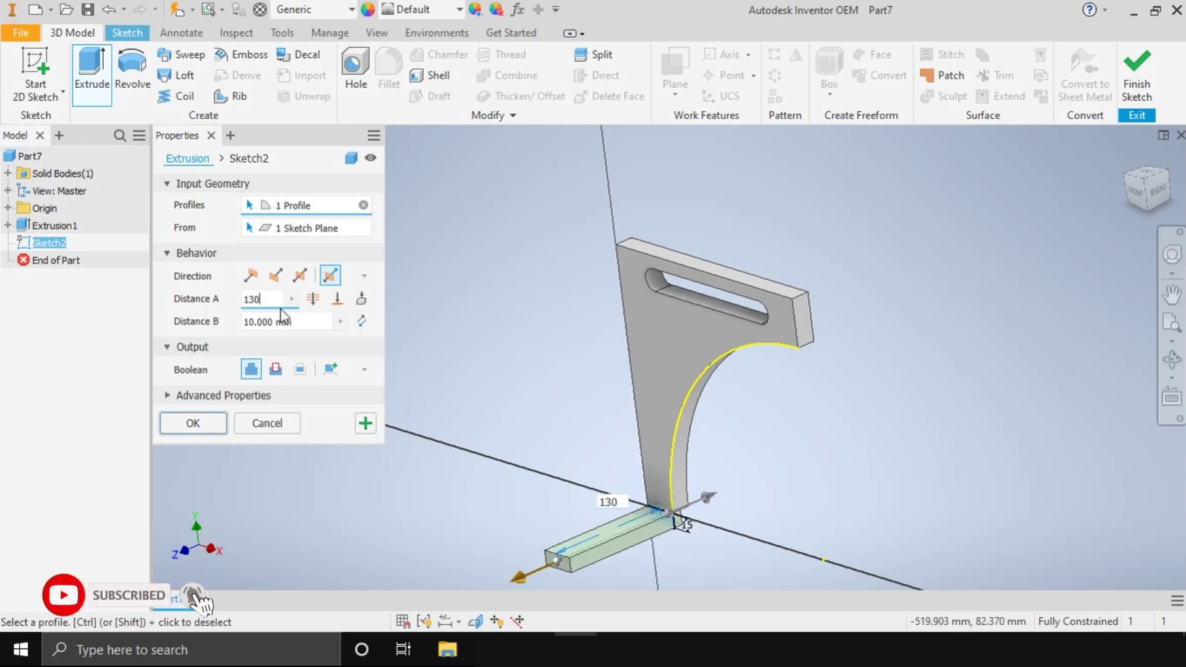
pyautogui.press('Tab')
pyautogui.write('70')
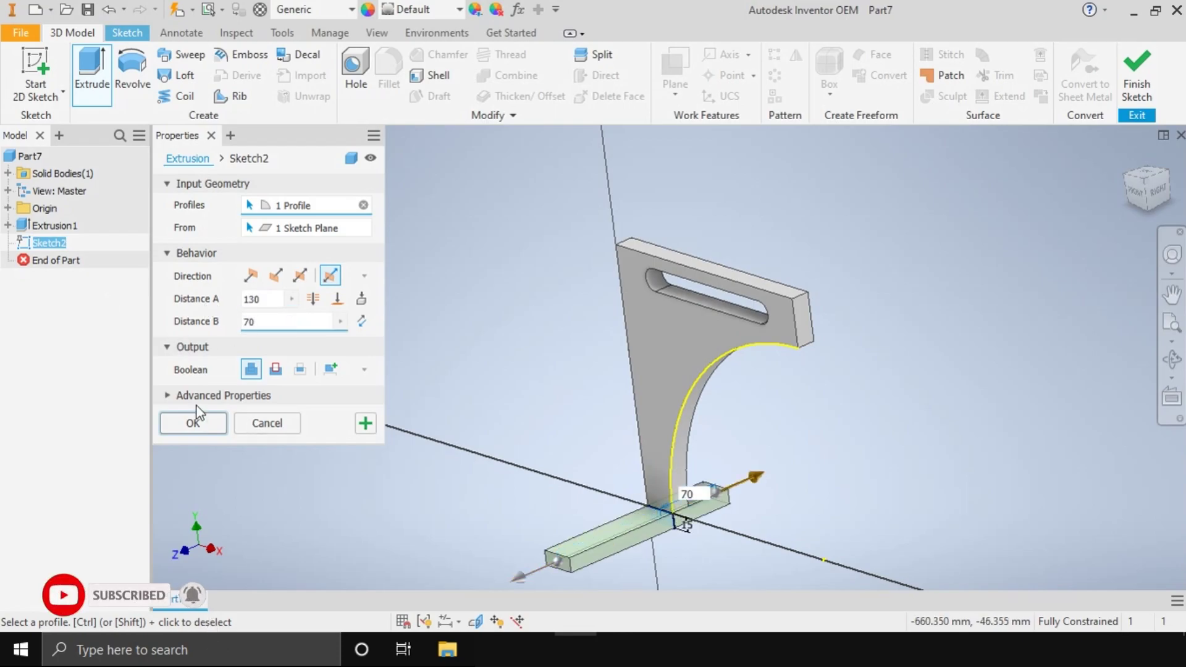
pyautogui.click(194, 423)
# Orbit the model and switch to the Left view
pyautogui.rightClick(655, 481)
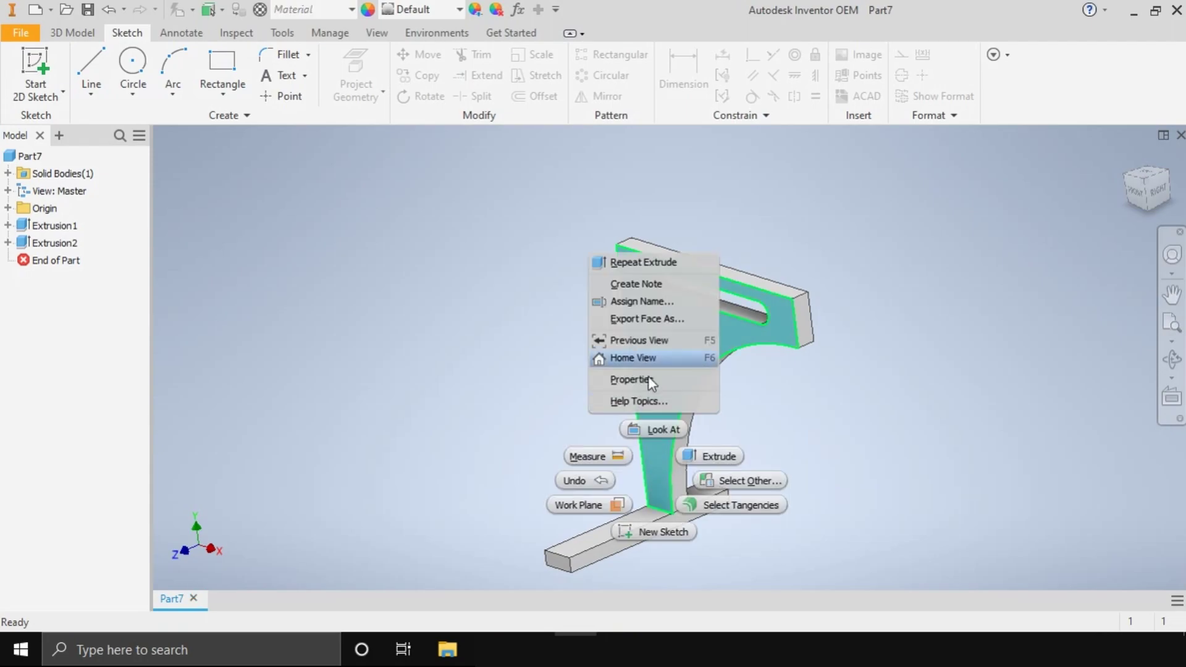
pyautogui.press('Escape')
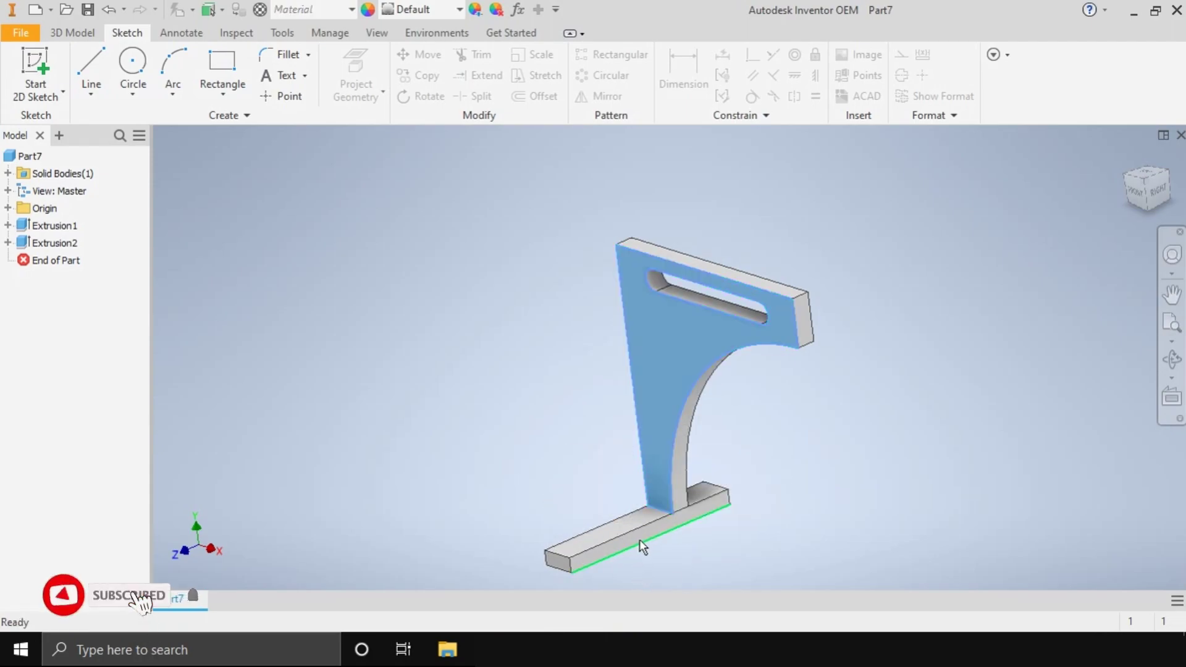
pyautogui.click(642, 535)
pyautogui.rightClick(642, 535)
pyautogui.moveTo(1157, 191); pyautogui.dragTo(550, 500)
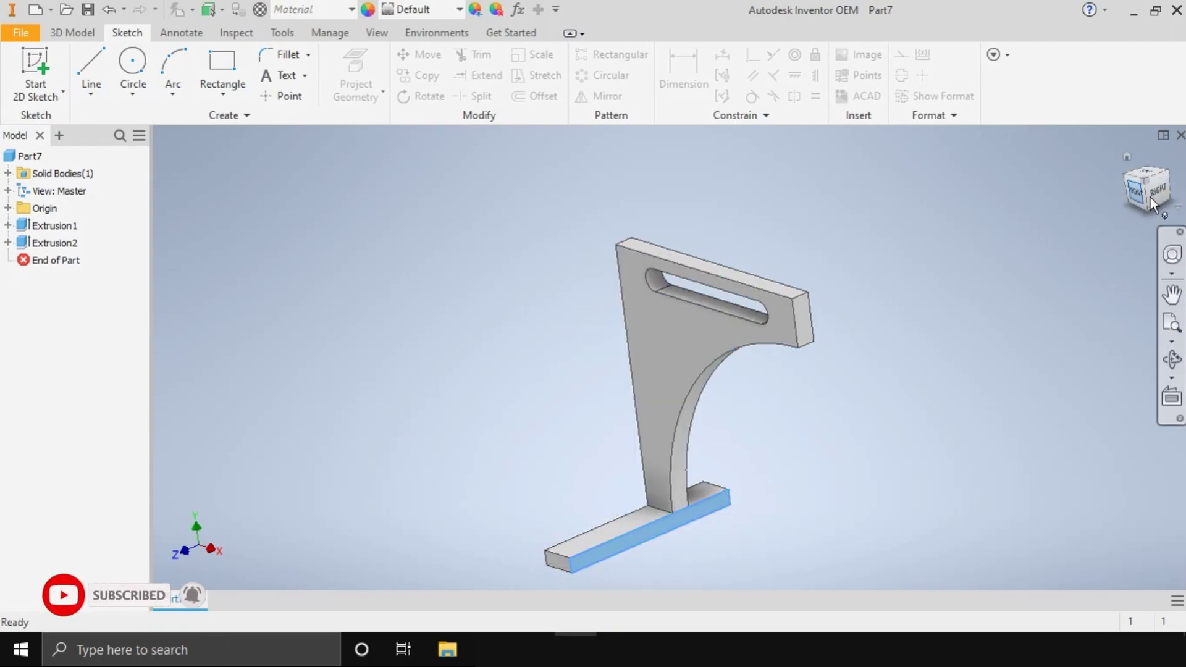
pyautogui.click(655, 550)
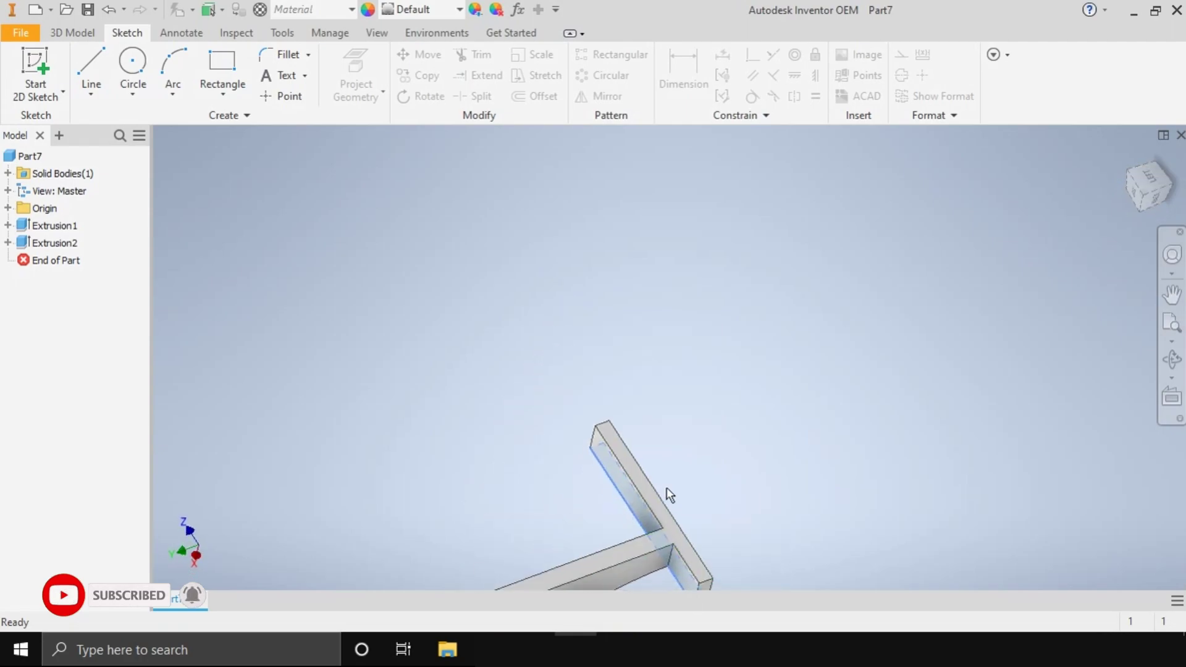
# On the side face, sketch a right triangle with 100 mm horizontal and vertical legs
pyautogui.click(91, 74)
pyautogui.click(732, 401)
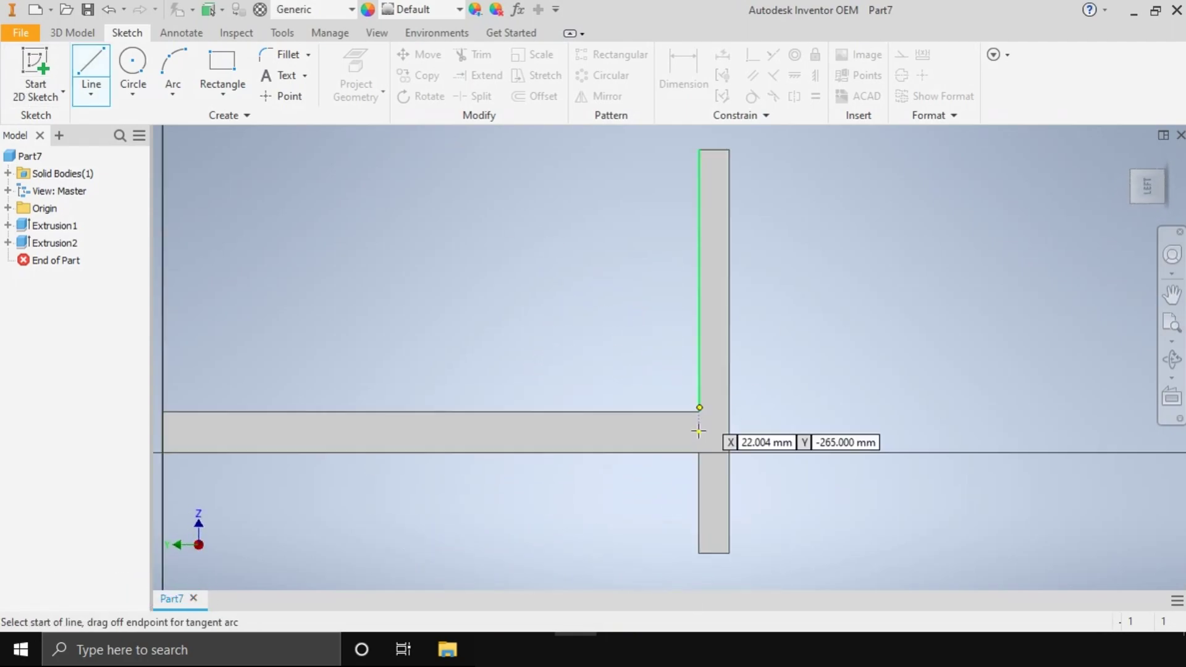
pyautogui.click(670, 337)
pyautogui.write('100')
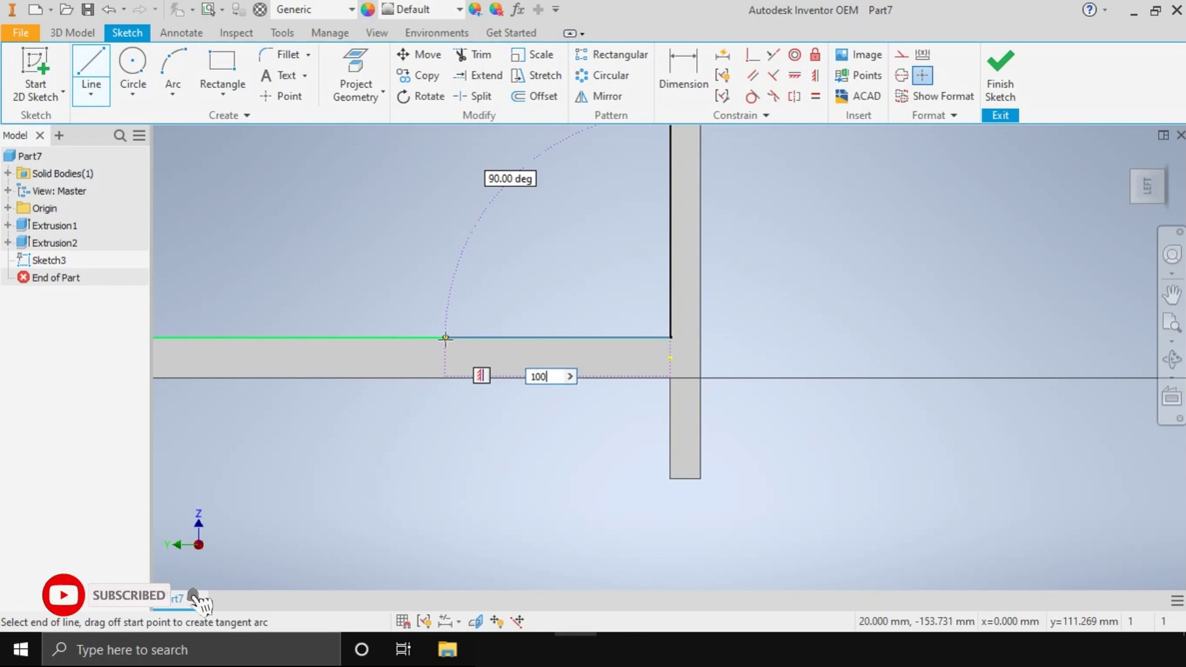
pyautogui.press('Return')
pyautogui.press('Escape')
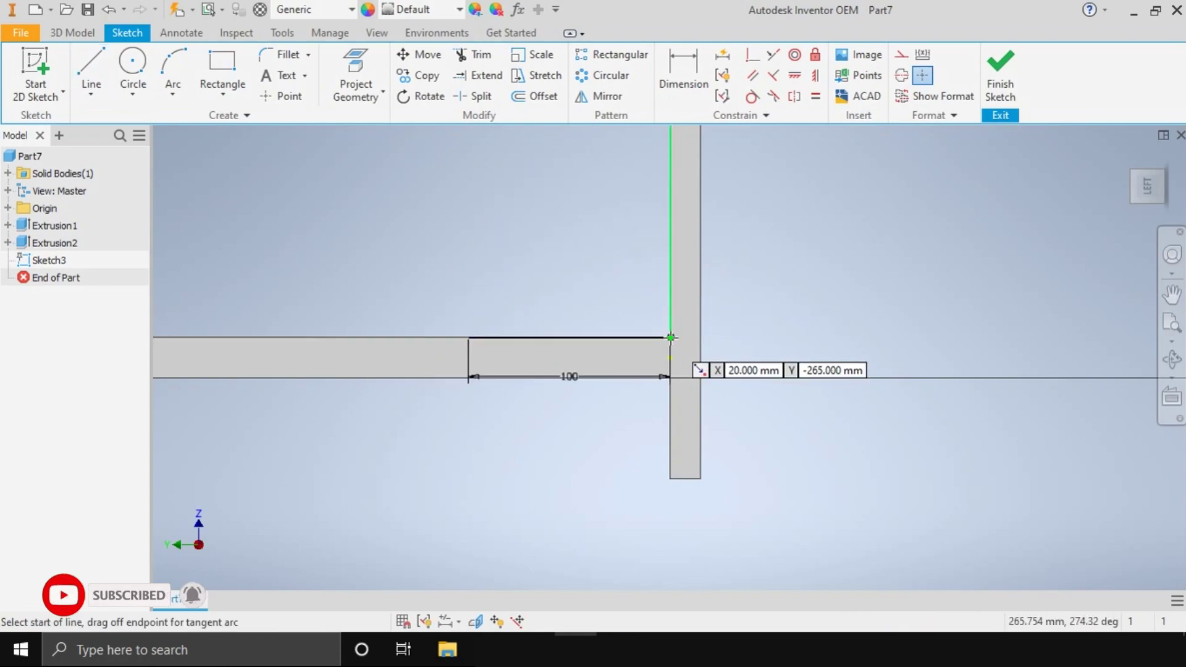
pyautogui.click(670, 337)
pyautogui.write('100')
pyautogui.press('Return')
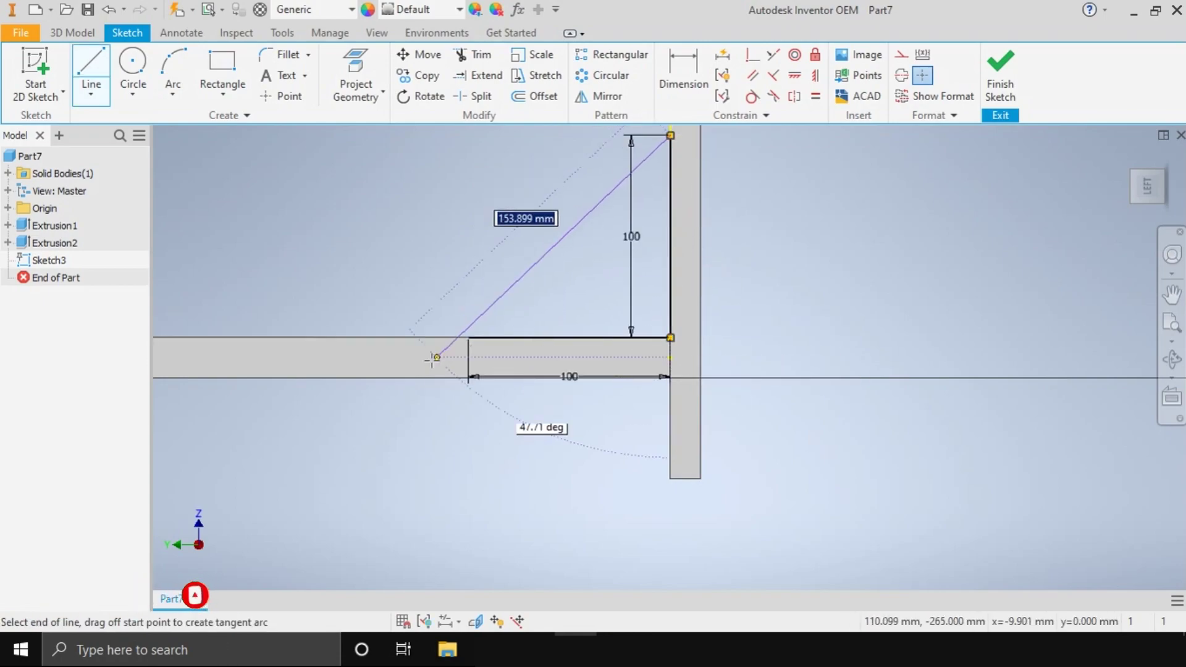
pyautogui.click(469, 337)
pyautogui.press('Escape')
# Extrude the triangle 50 mm, flipped toward the curved web, as a gusset
pyautogui.click(73, 33)
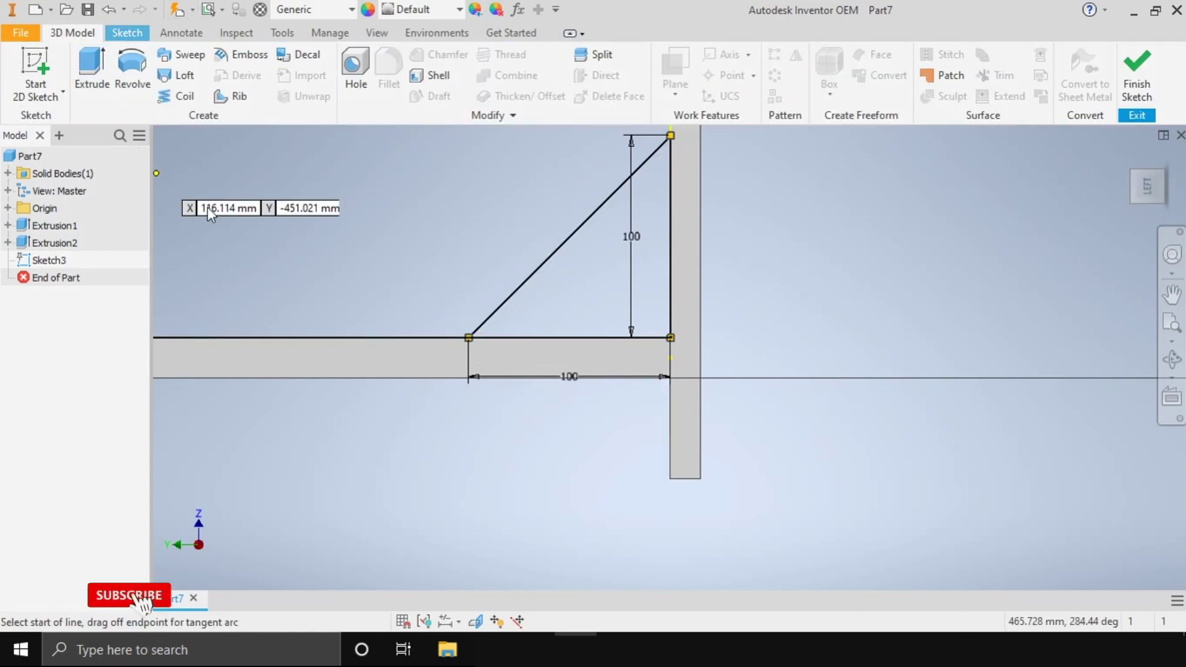
pyautogui.click(92, 68)
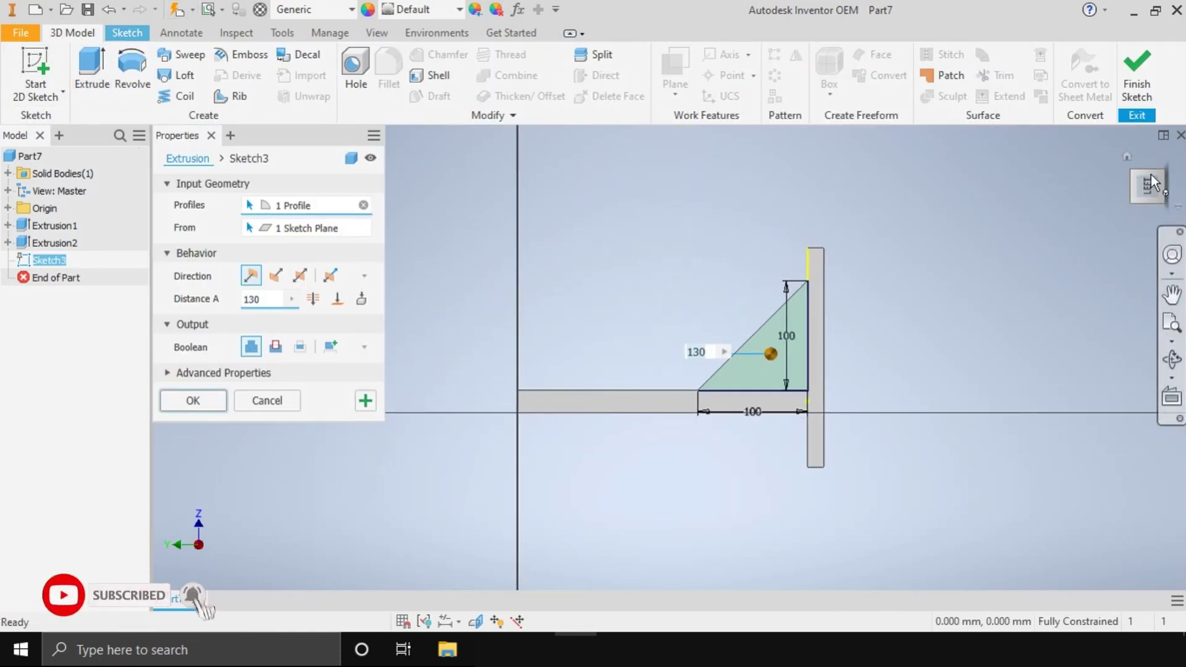
pyautogui.moveTo(1150, 185); pyautogui.dragTo(1136, 204)
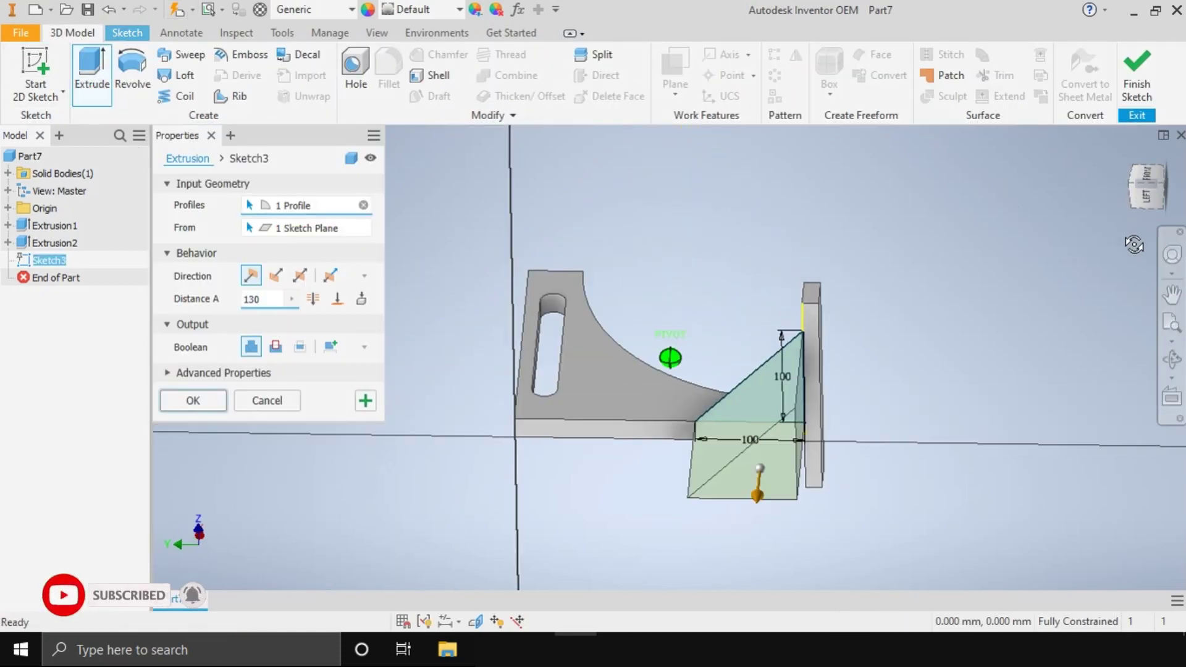
pyautogui.click(281, 278)
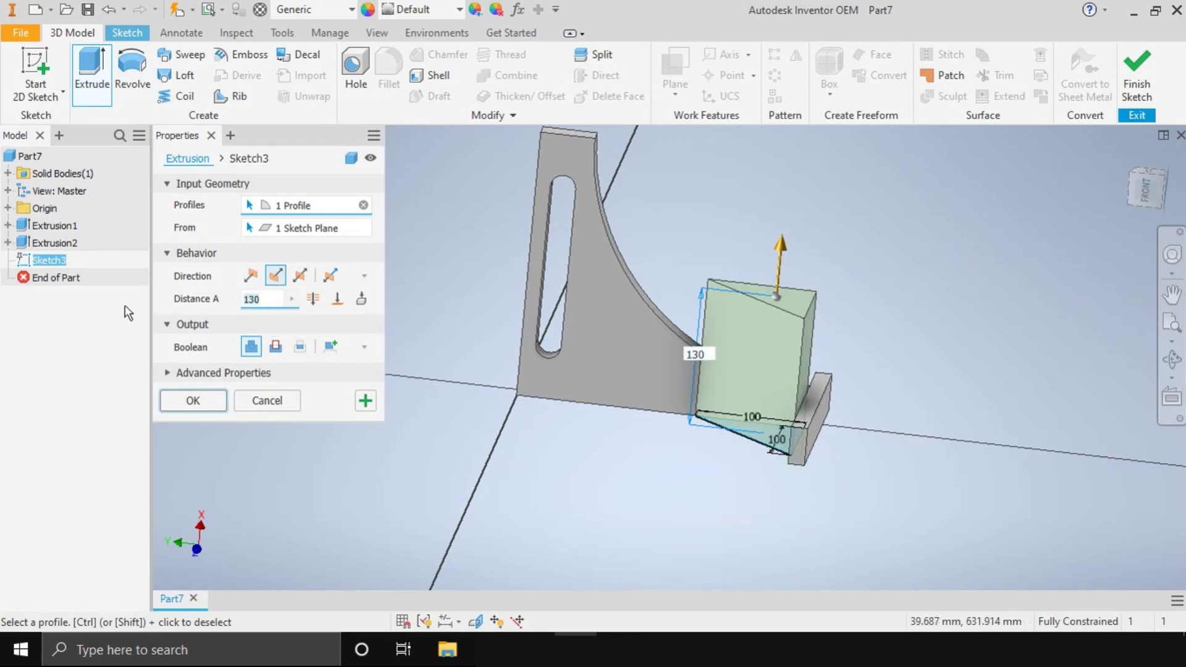
pyautogui.write('50')
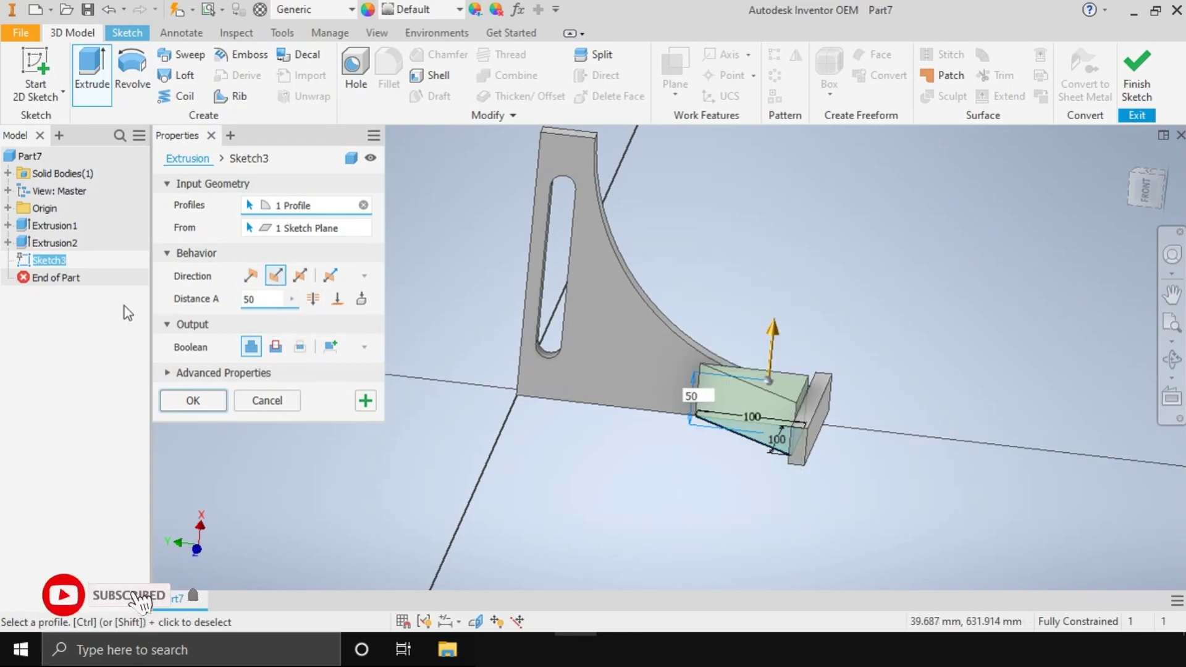
pyautogui.press('Return')
# Look at the gusset's end face, then return the bracket to the front view
pyautogui.rightClick(797, 441)
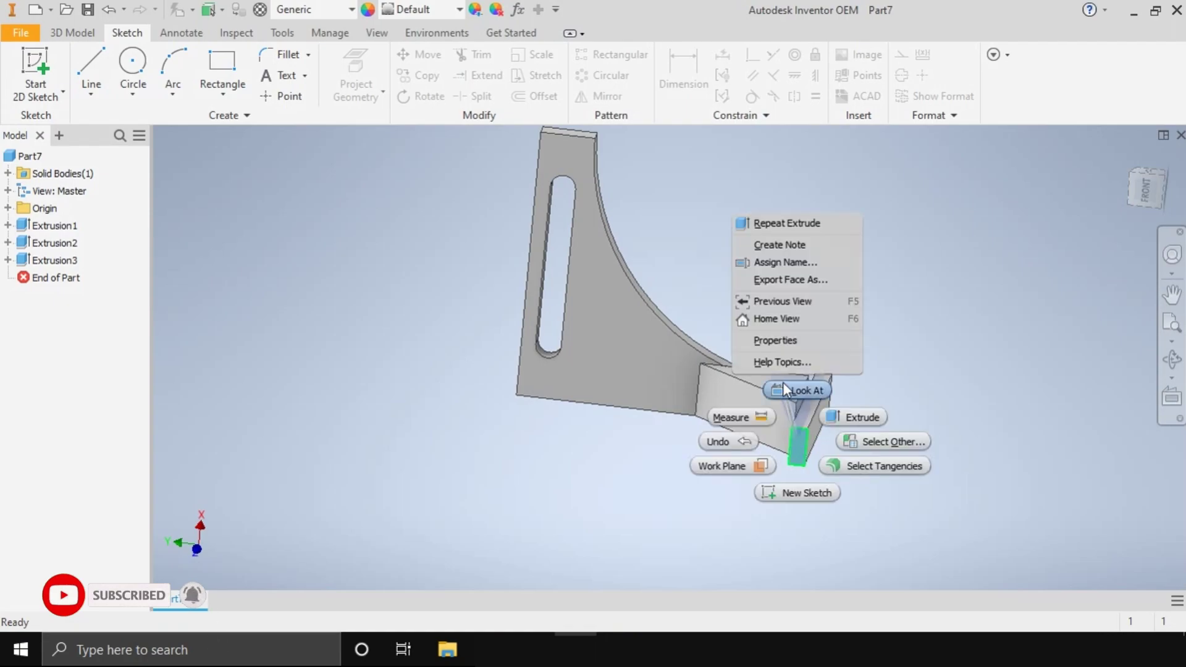
pyautogui.click(790, 389)
pyautogui.moveTo(1147, 185)
pyautogui.mouseDown()
pyautogui.moveTo(1124, 191)
pyautogui.moveTo(1150, 199)
pyautogui.mouseUp()
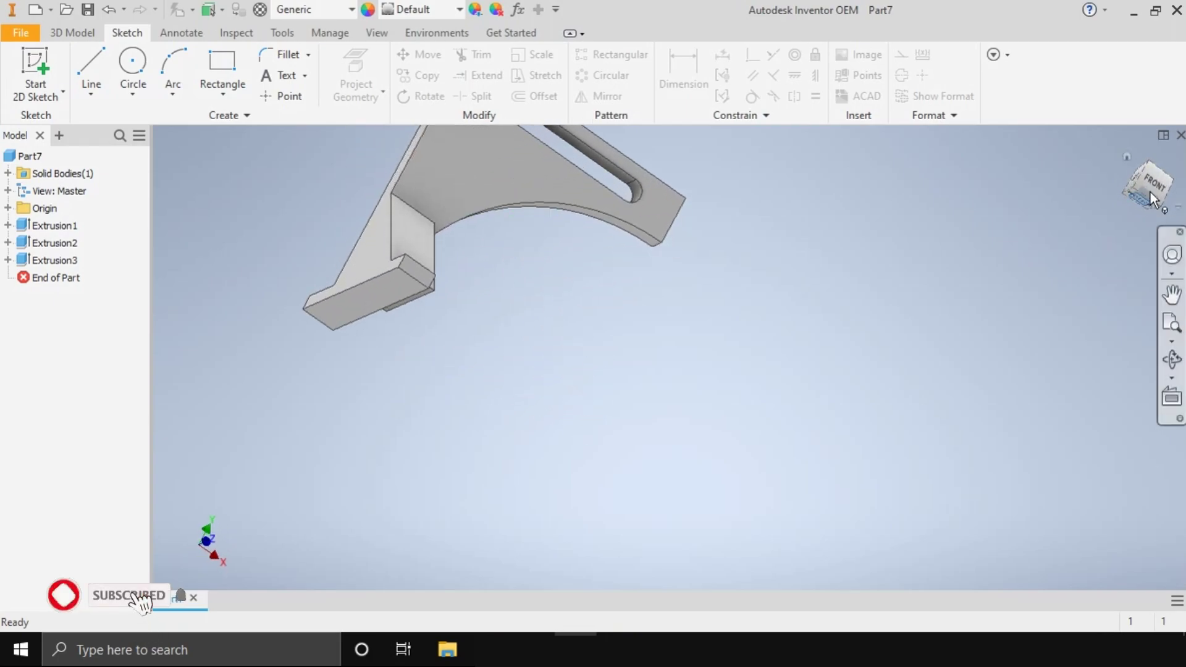
pyautogui.click(1150, 198)
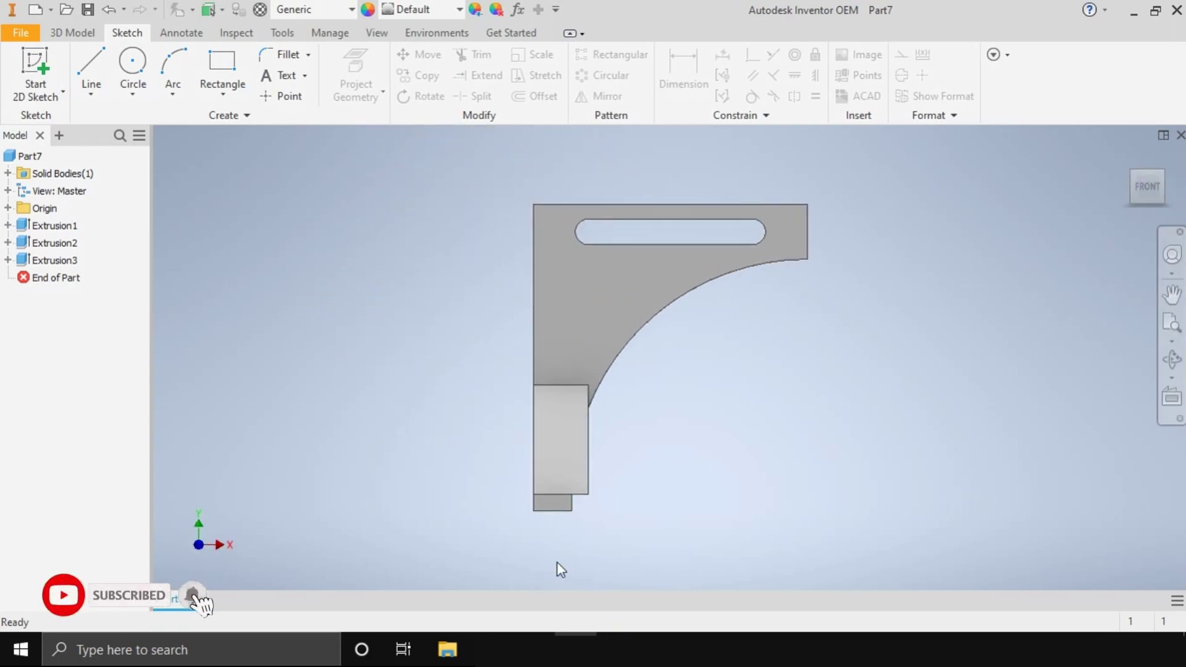
pyautogui.click(92, 68)
# Start a sketch on the bottom face and draw a short line from its corner
pyautogui.scroll(-3, 564, 521)
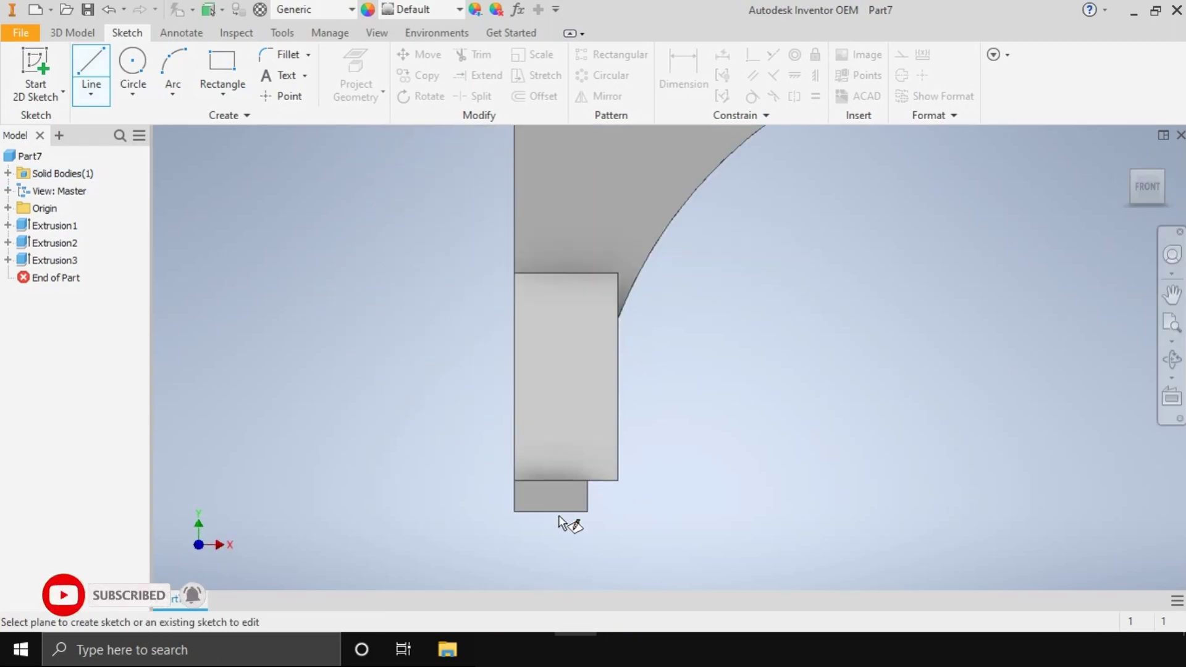
pyautogui.scroll(-5, 410, 414)
pyautogui.click(409, 411)
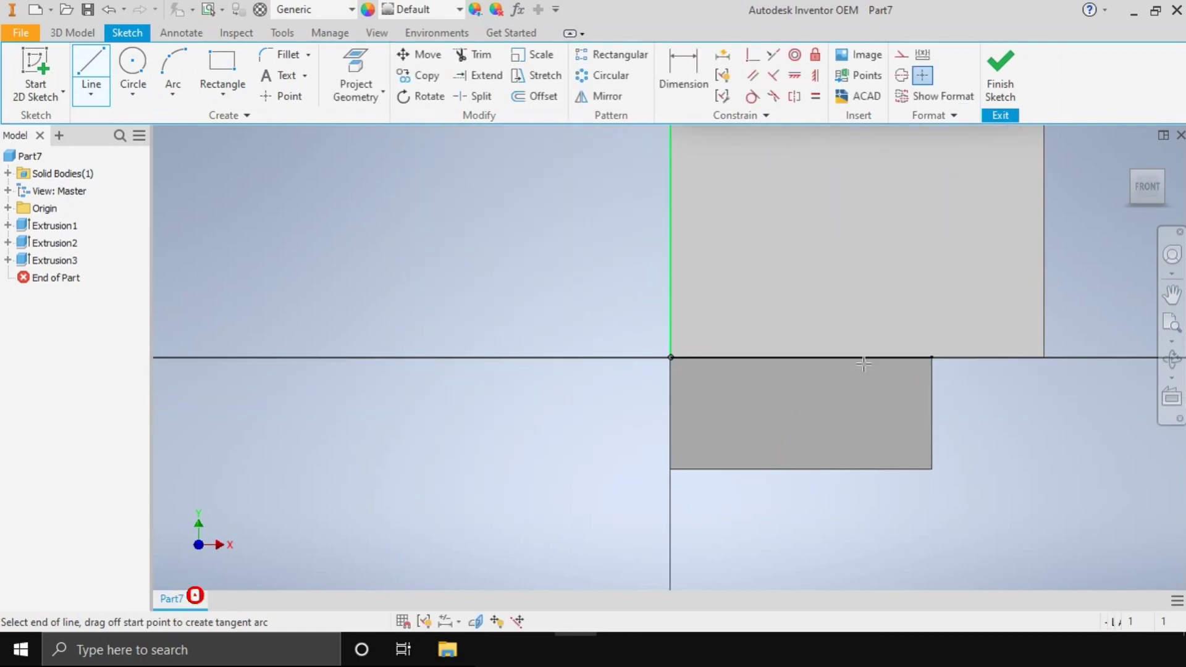
pyautogui.click(670, 357)
pyautogui.write('5')
pyautogui.press('Return')
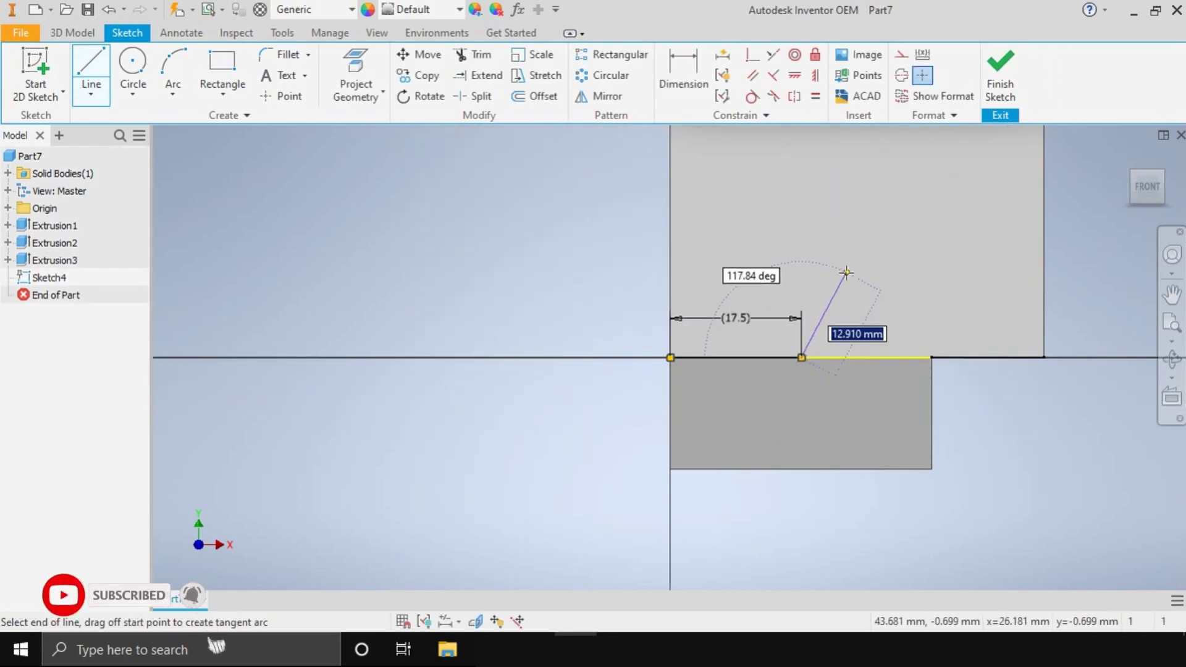
# Cancel the unfinished vertical line and begin a new line on the base edge
pyautogui.scroll(4, 784, 256)
pyautogui.scroll(2, 794, 233)
pyautogui.scroll(-2, 782, 175)
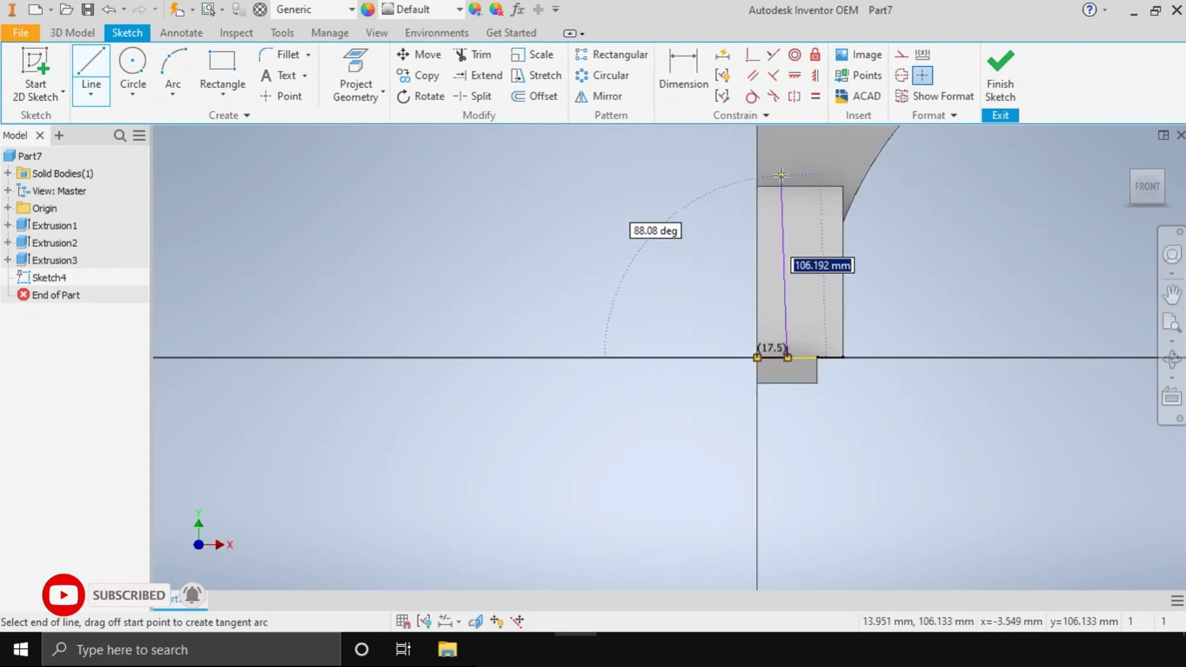
pyautogui.scroll(-3, 786, 180)
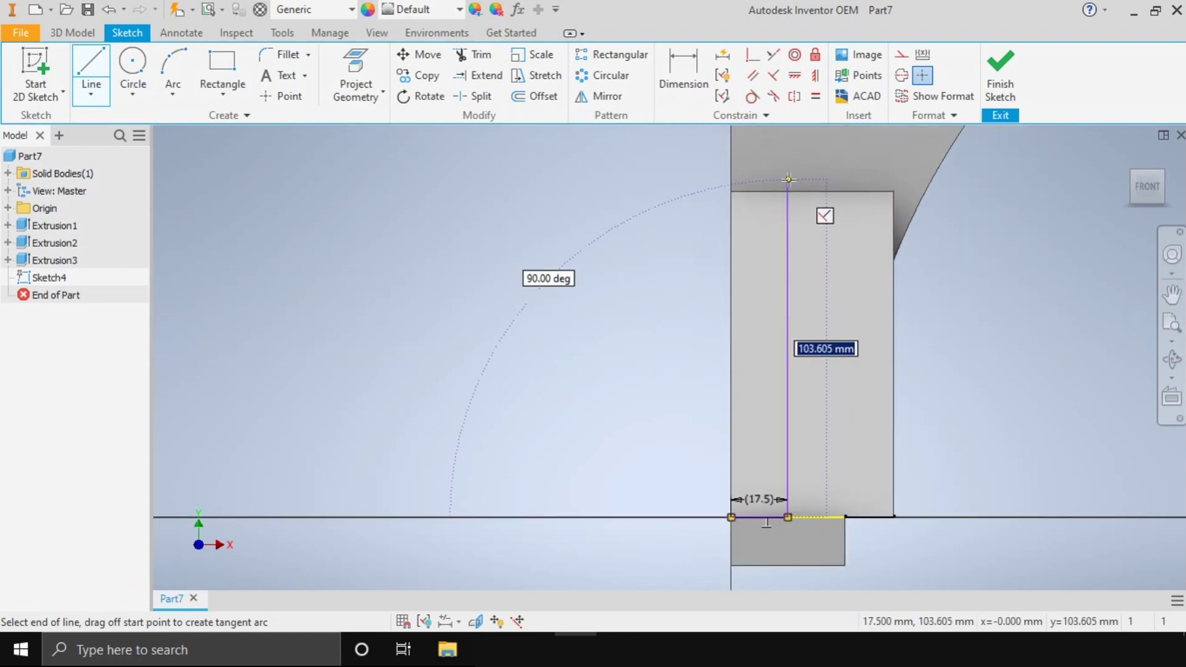
pyautogui.press('Escape')
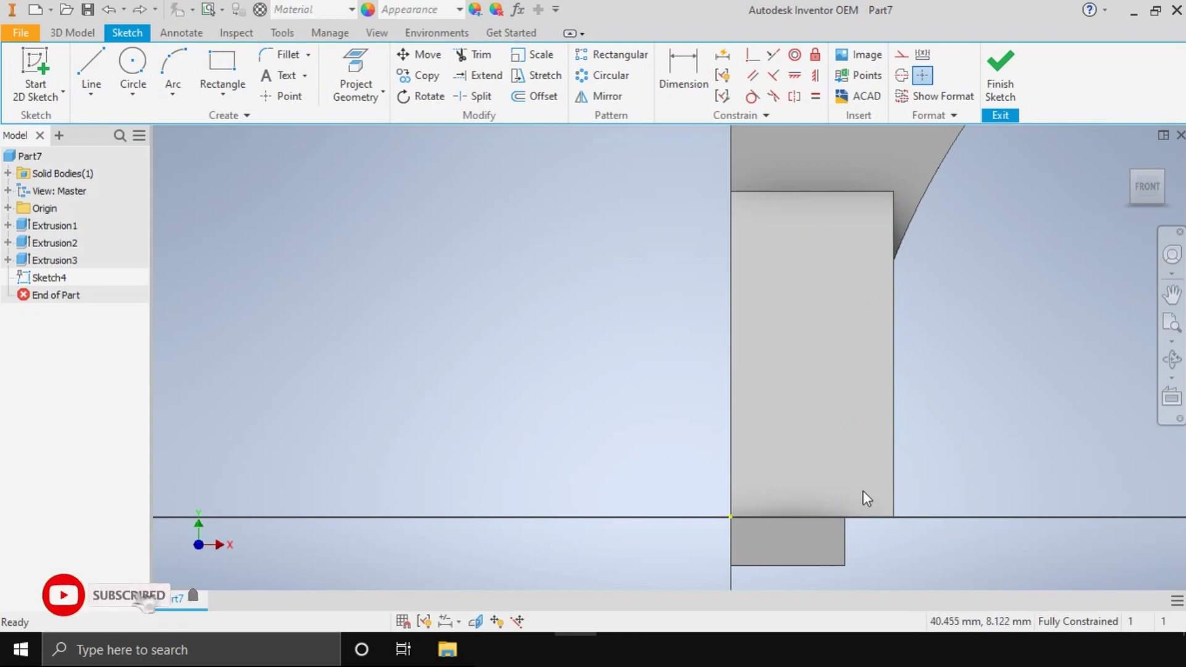
pyautogui.click(787, 517)
pyautogui.write('10')
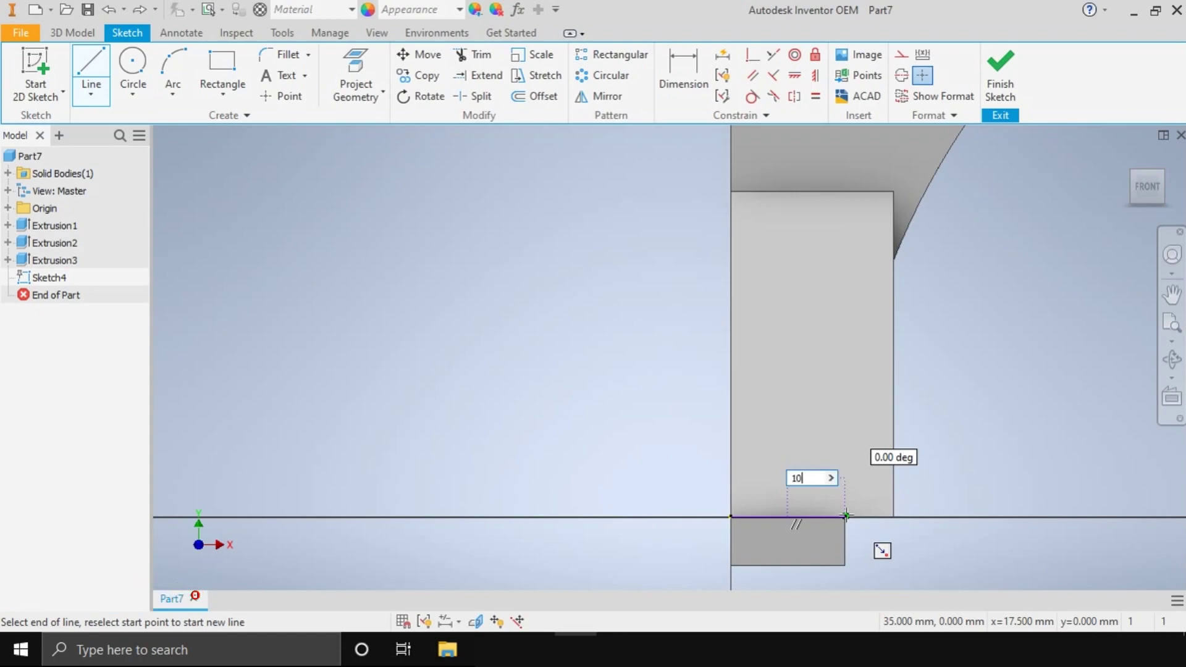
# Redraw the first profile as a 10 mm wide, 110 mm tall rectangle at the left base corner
pyautogui.press('Return')
pyautogui.press('Escape')
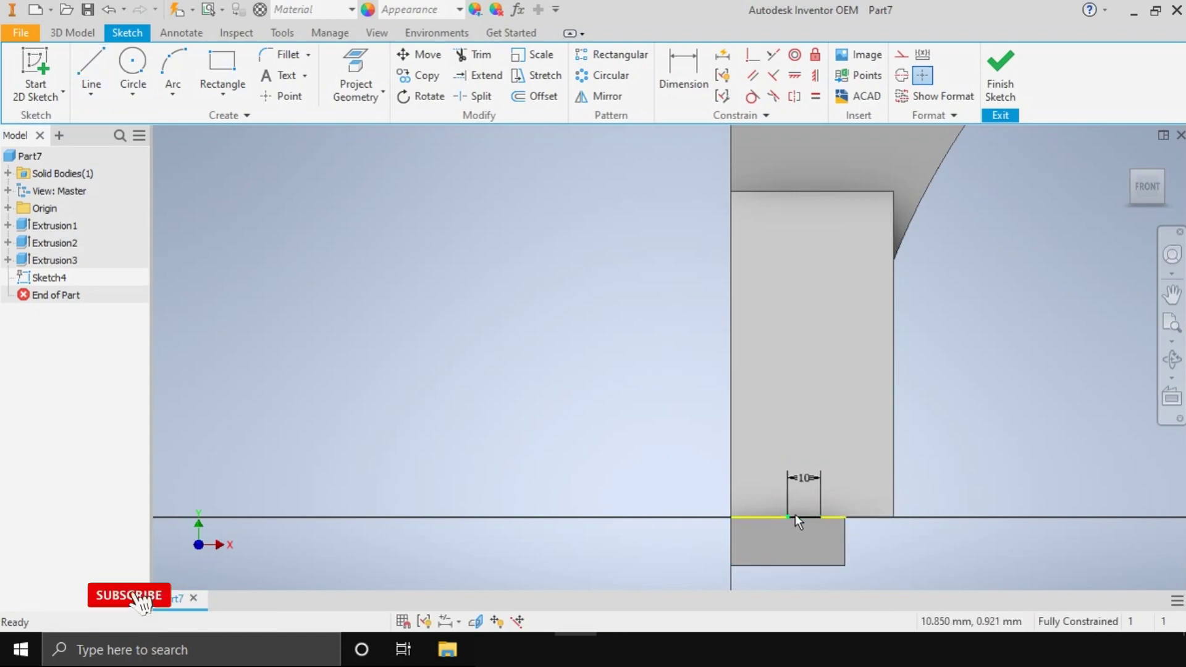
pyautogui.hotkey('ctrl', 'z')
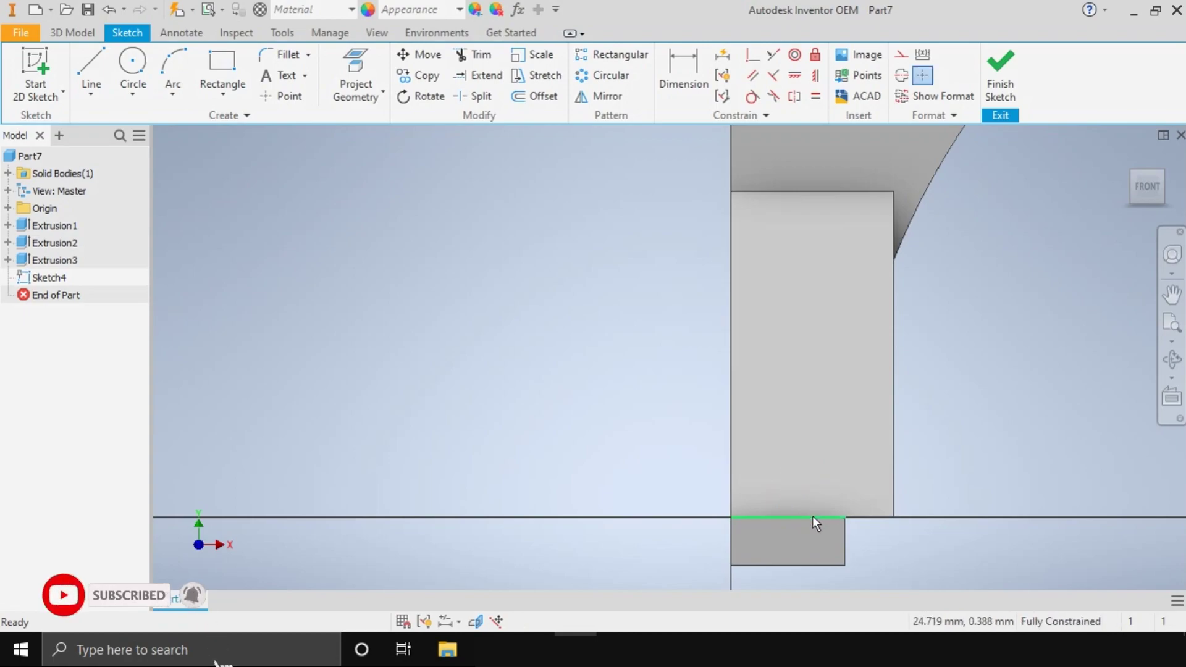
pyautogui.press('l')
pyautogui.click(732, 516)
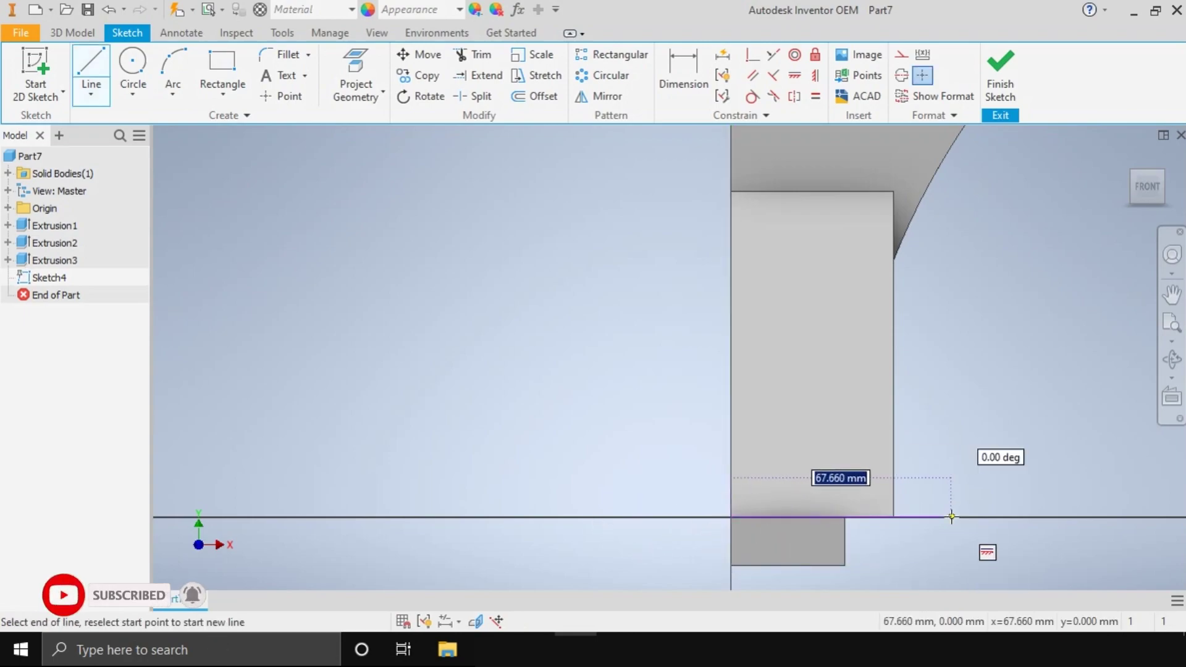
pyautogui.write('10')
pyautogui.press('Return')
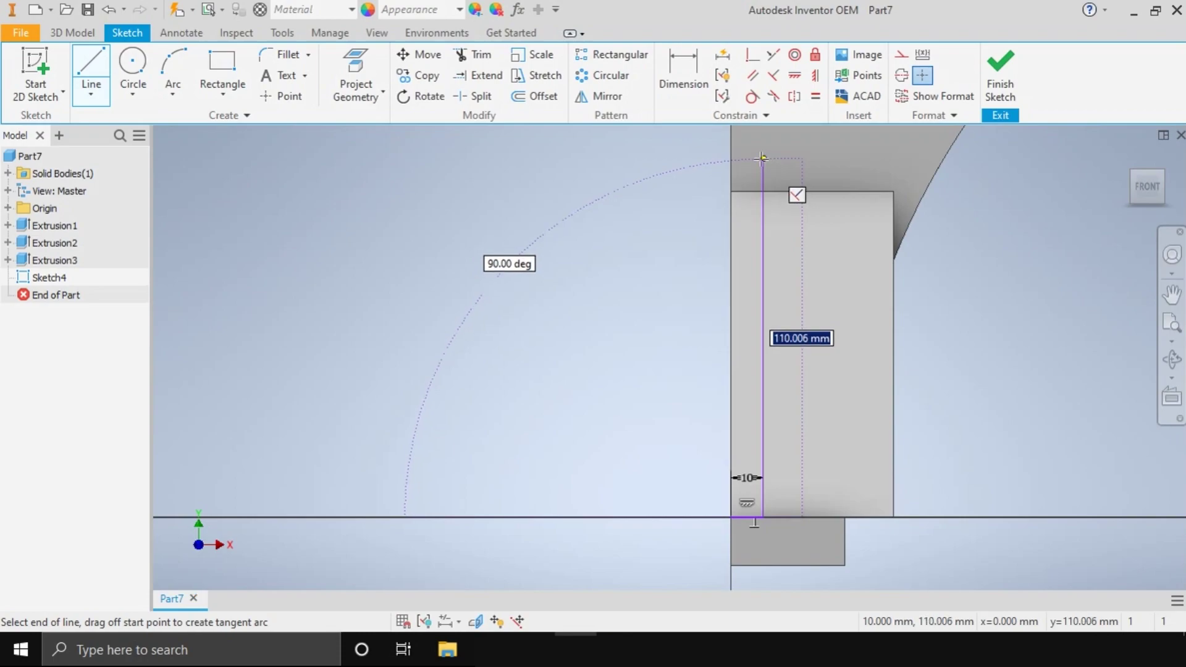
pyautogui.click(762, 159)
pyautogui.click(732, 517)
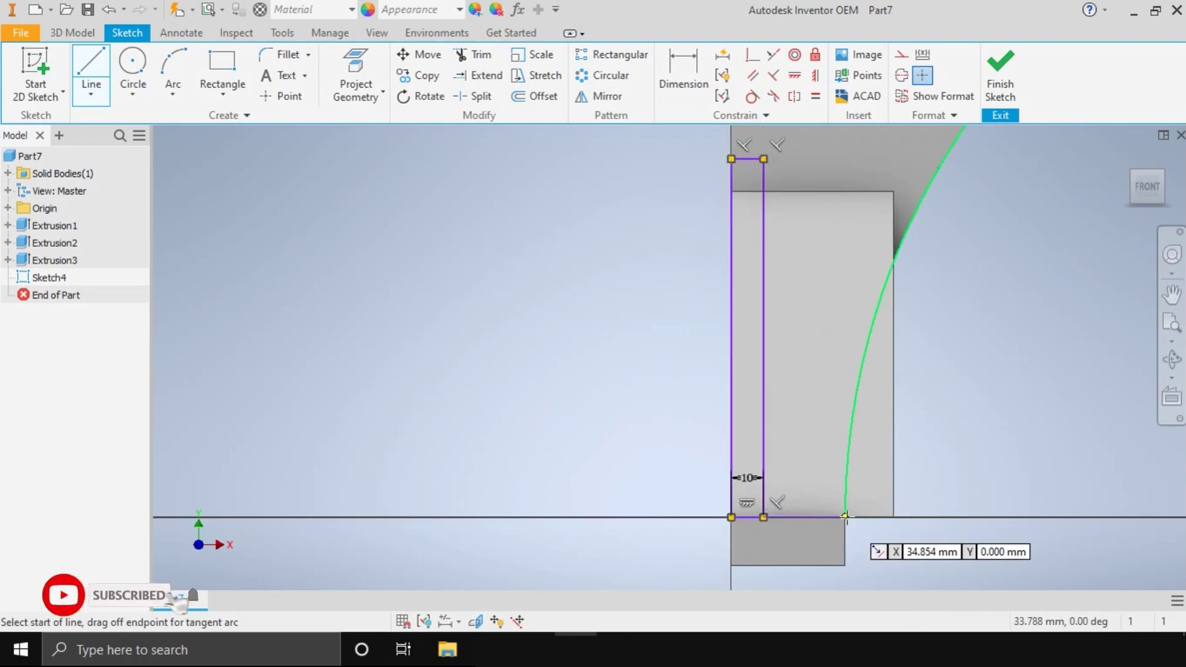
# Draw a second closed 110 mm-tall rectangle standing on the base edge further right
pyautogui.click(894, 517)
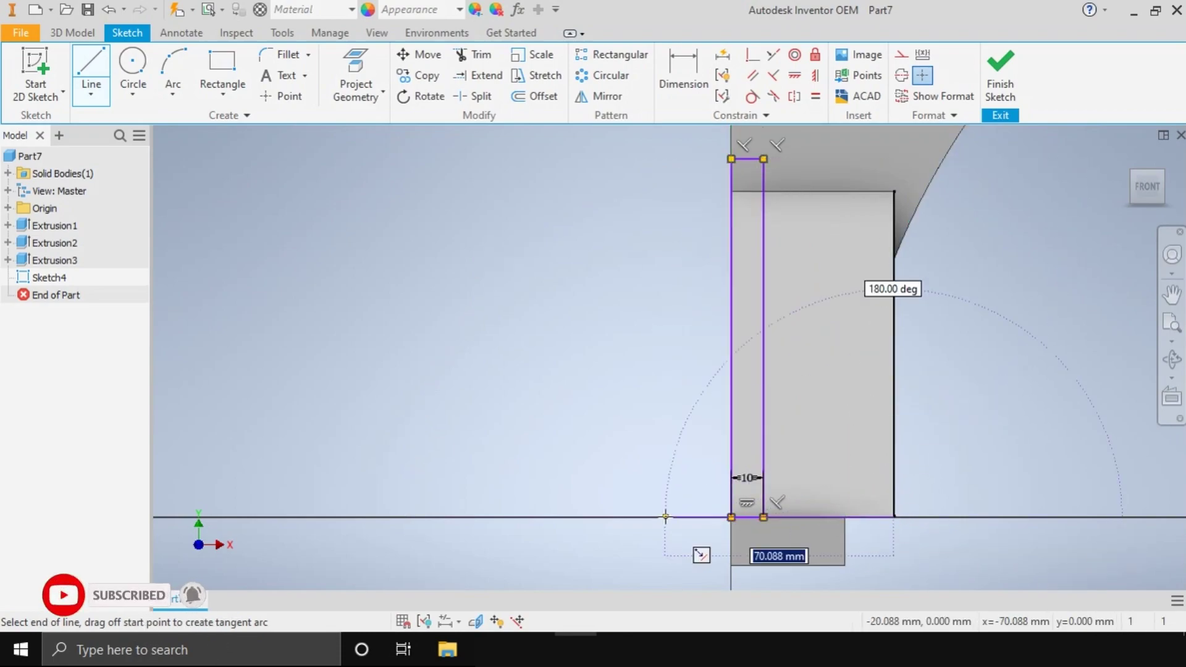
pyautogui.press('Escape')
pyautogui.click(845, 516)
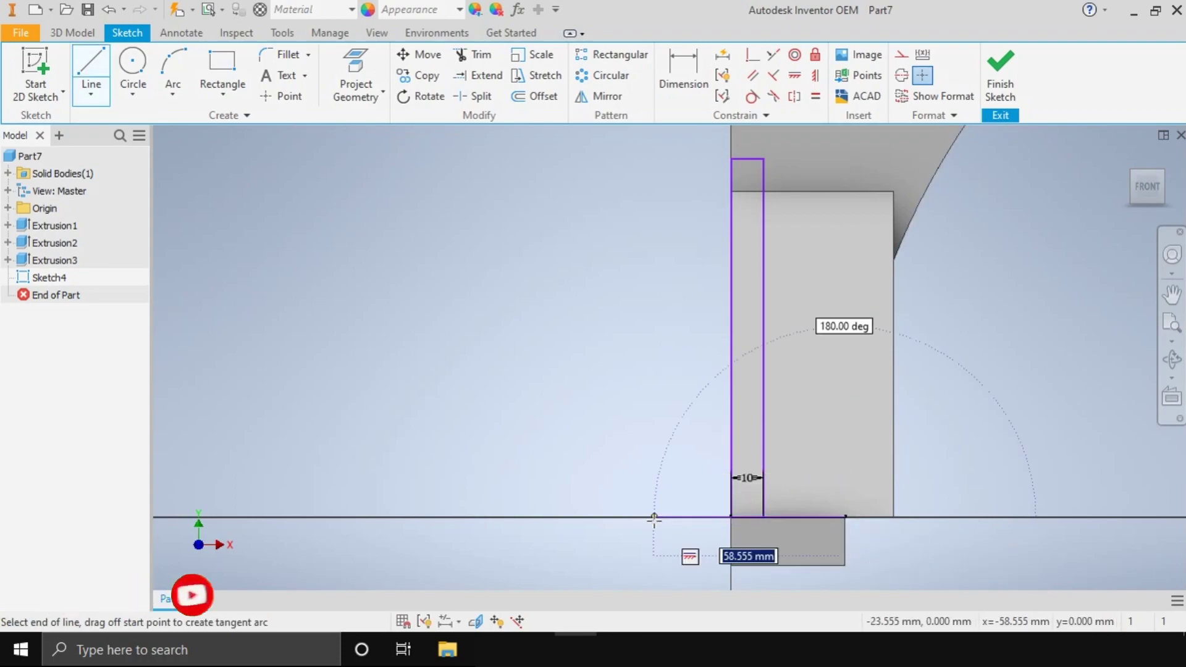
pyautogui.click(812, 516)
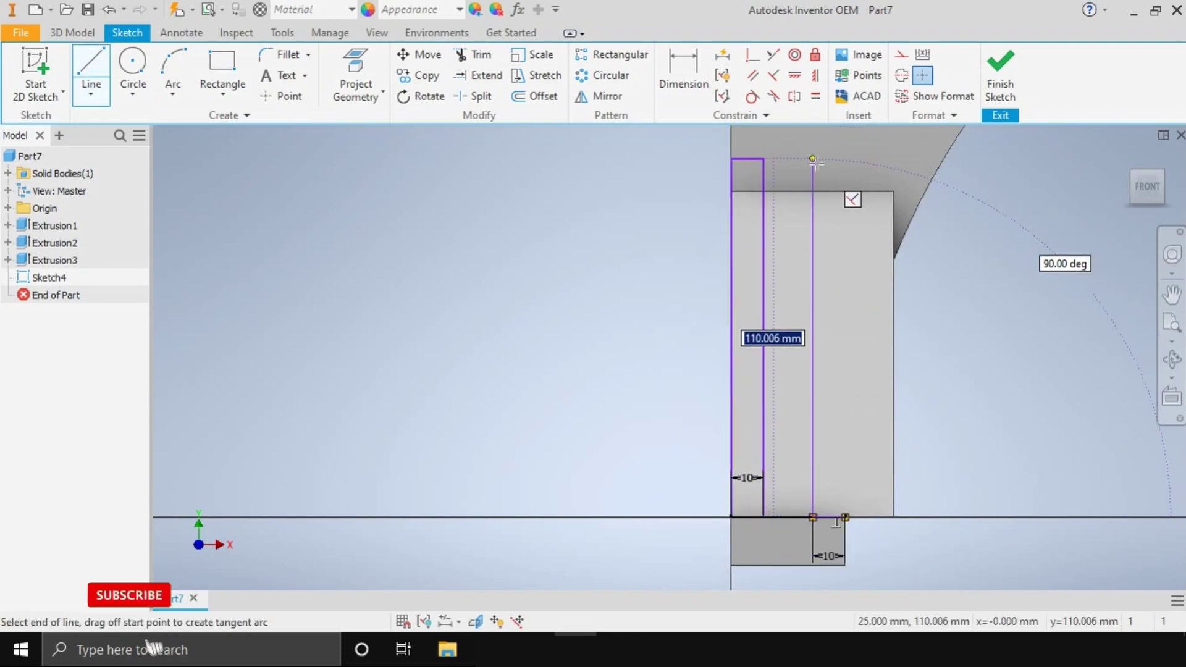
pyautogui.click(813, 158)
pyautogui.click(913, 159)
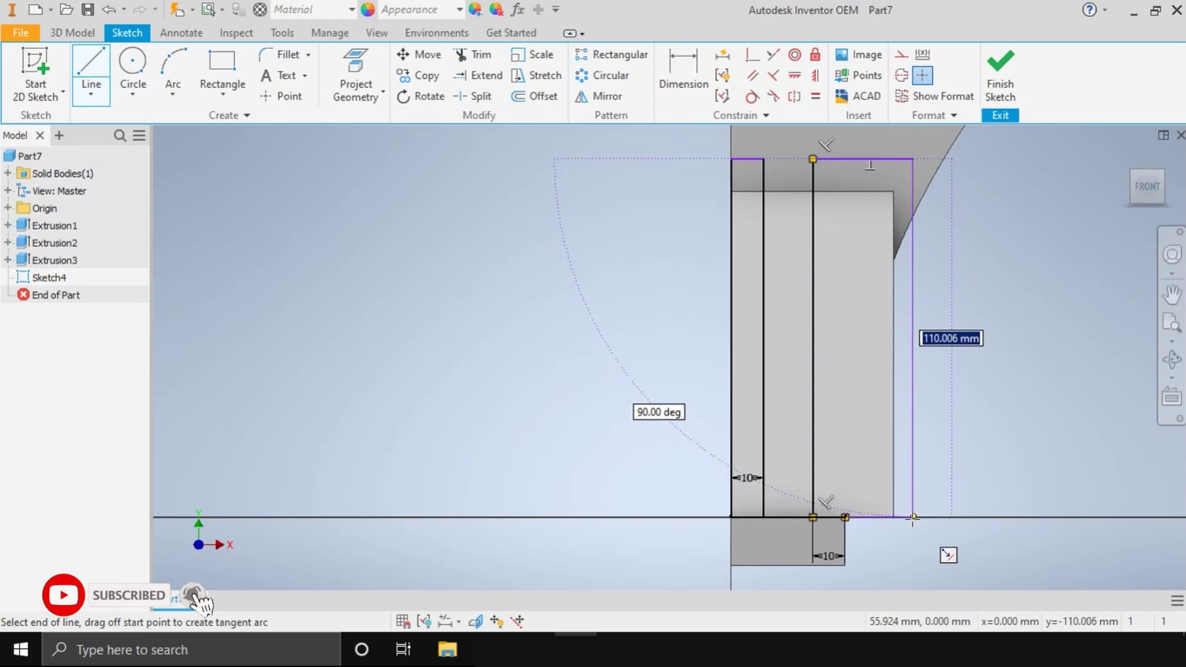
pyautogui.click(913, 516)
pyautogui.click(845, 516)
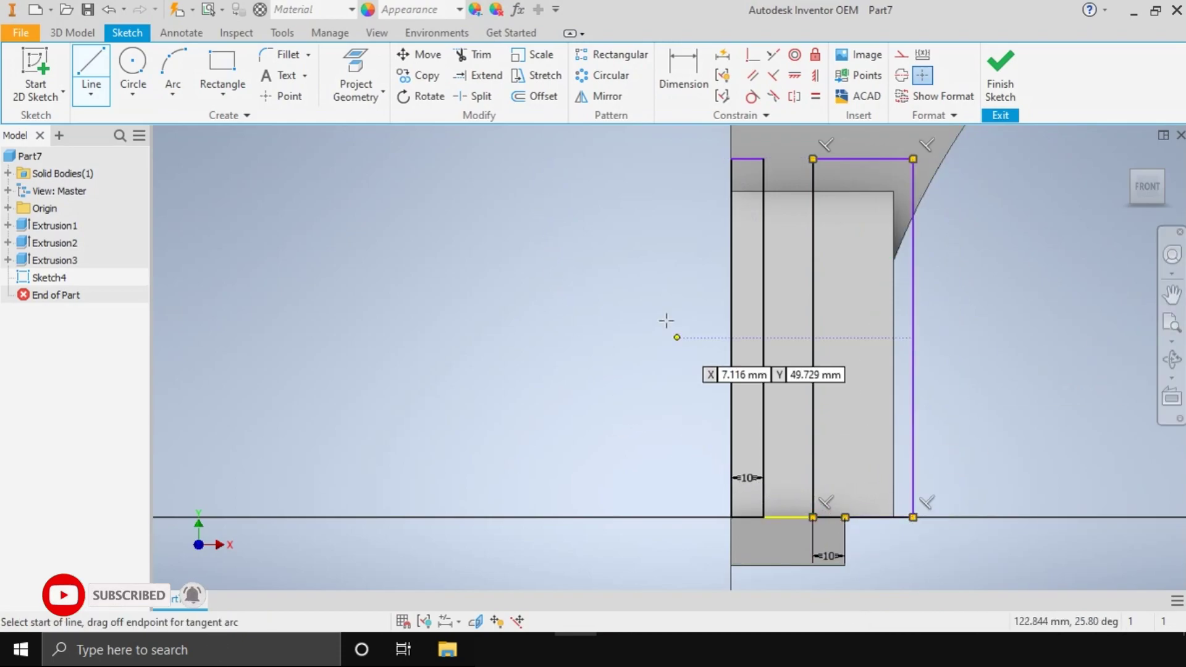
pyautogui.click(72, 32)
pyautogui.click(91, 68)
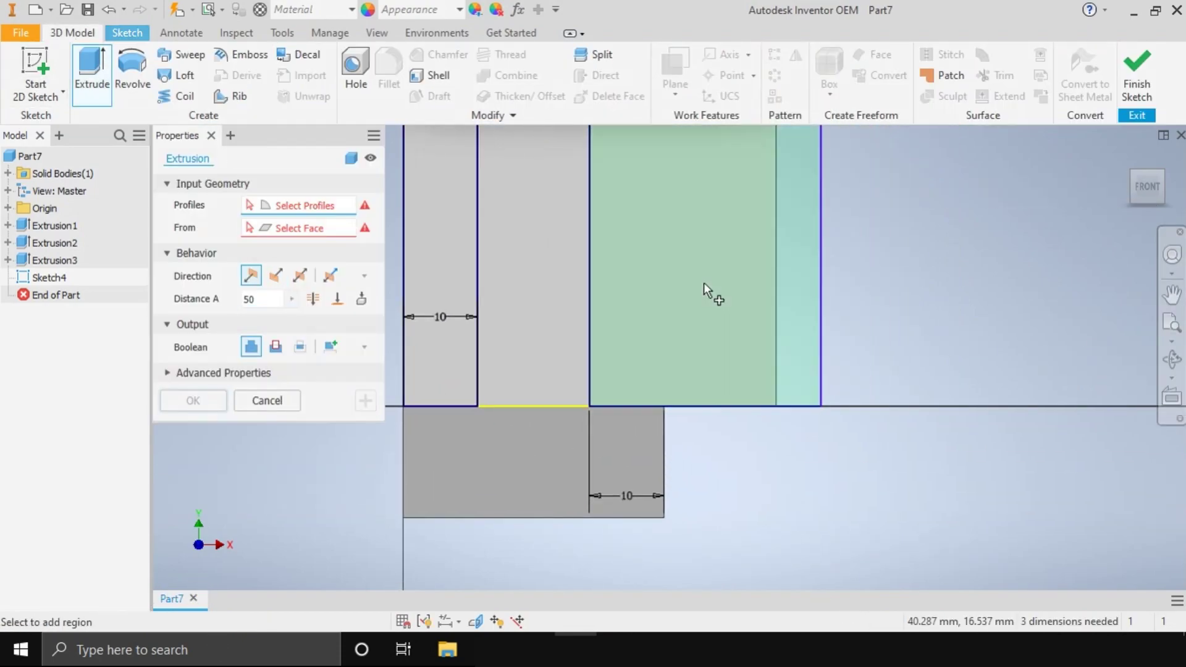
# Cut both Sketch4 rectangles 130 mm into the bracket base as grooves
pyautogui.click(450, 272)
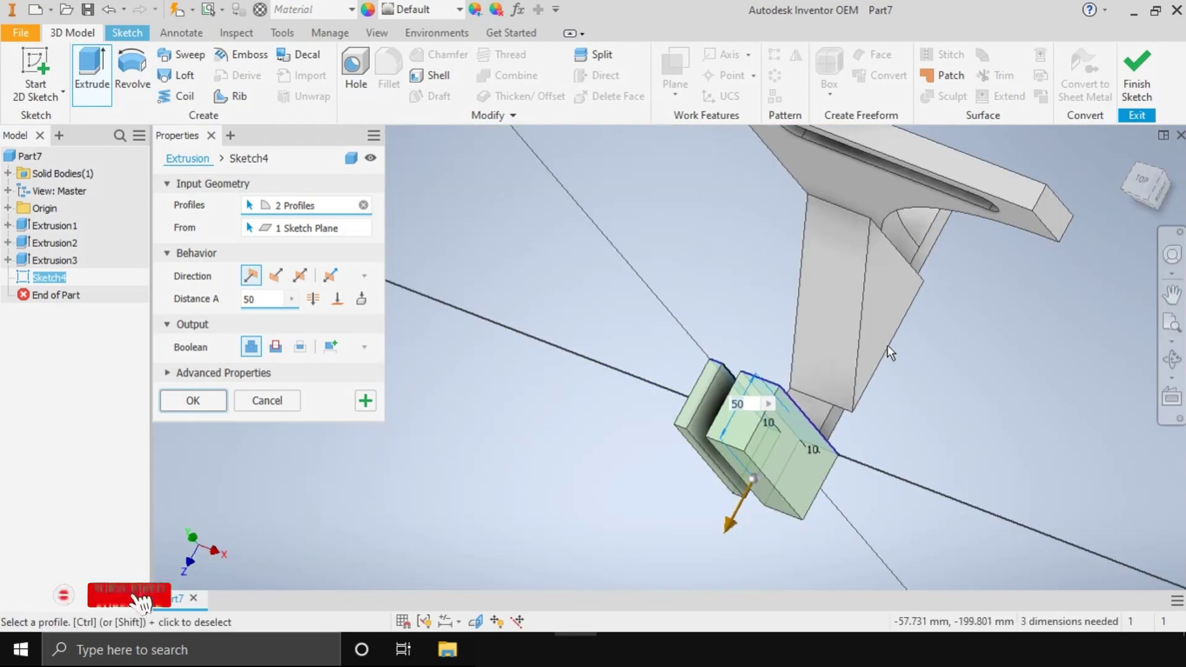
pyautogui.click(276, 346)
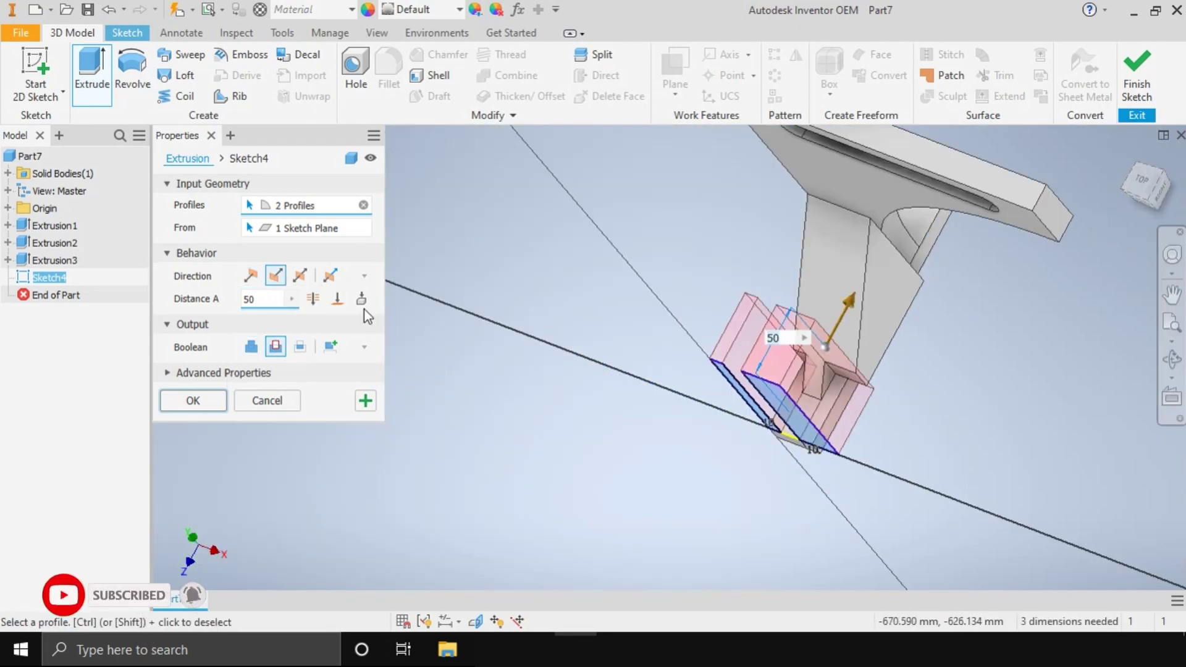
pyautogui.write('130')
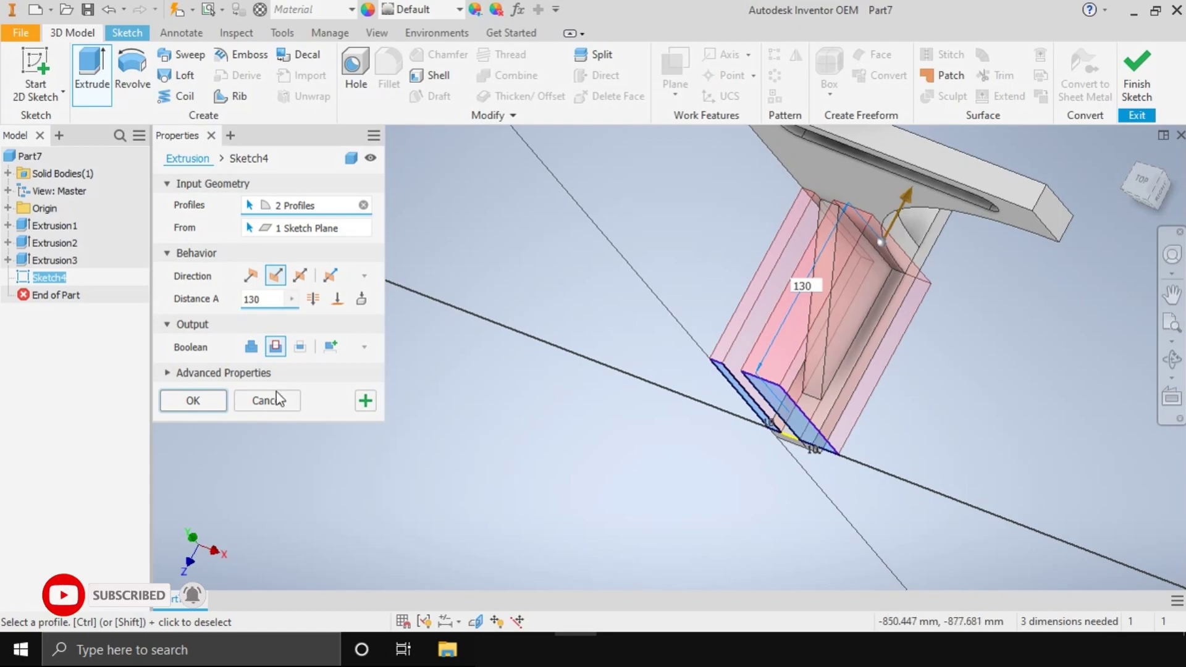
pyautogui.press('Return')
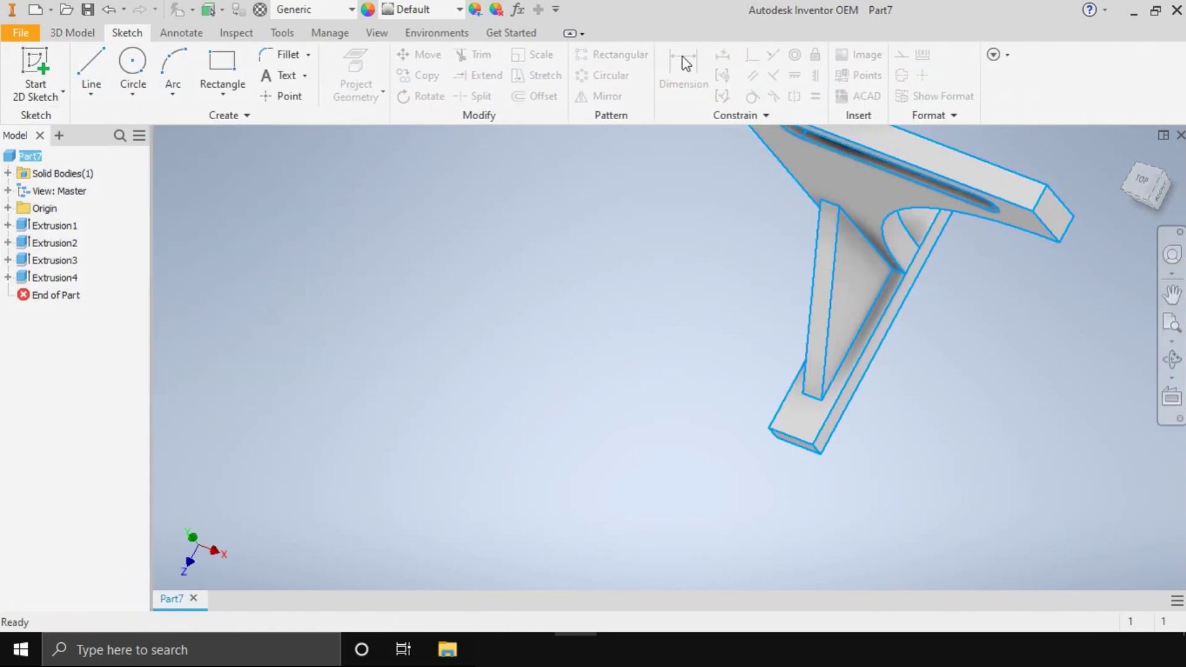
# Give the whole bracket a mint green appearance override (RGB 73, 232, 166)
pyautogui.click(477, 10)
pyautogui.click(704, 233)
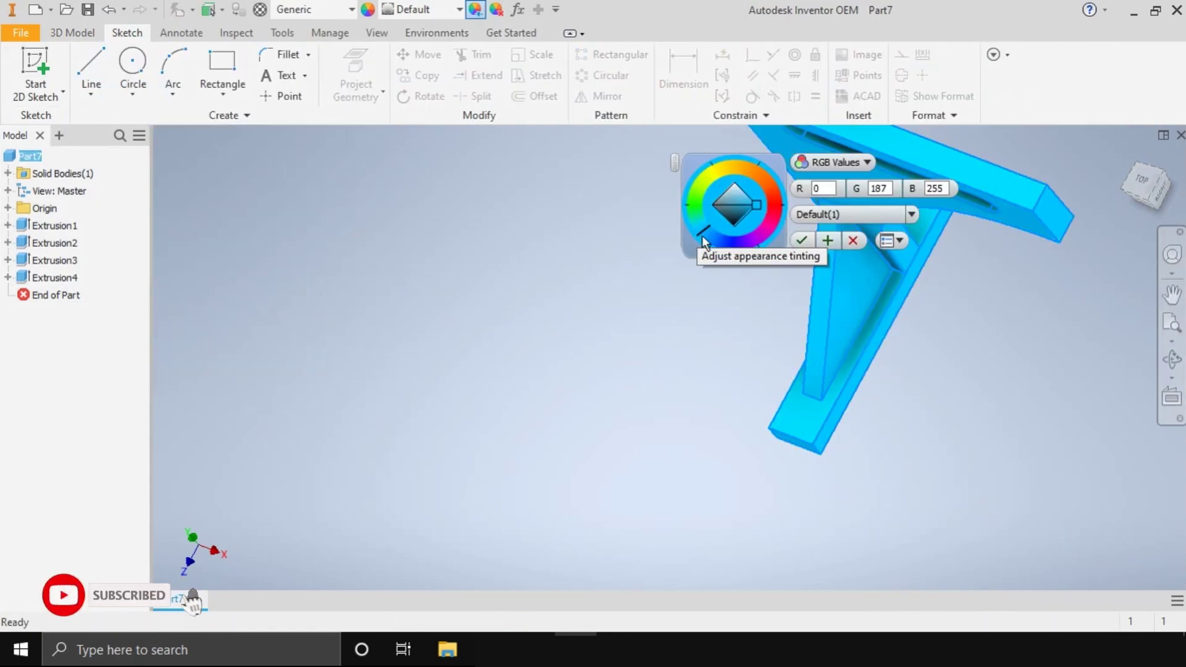
pyautogui.moveTo(688, 228); pyautogui.dragTo(677, 227)
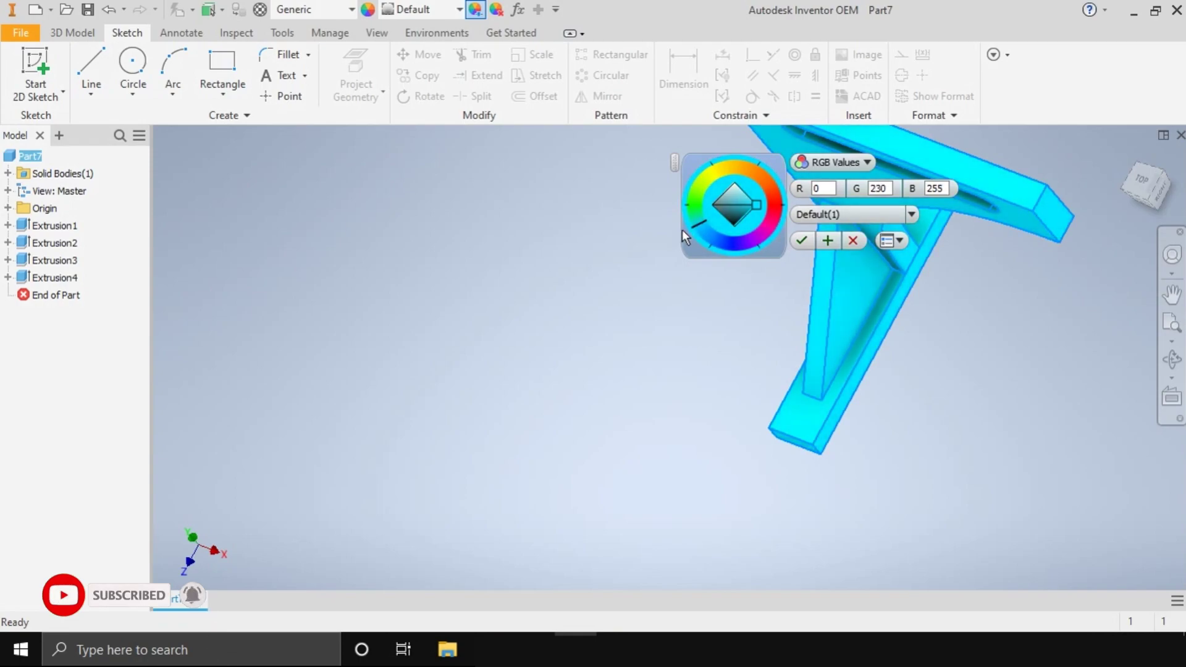
pyautogui.click(744, 201)
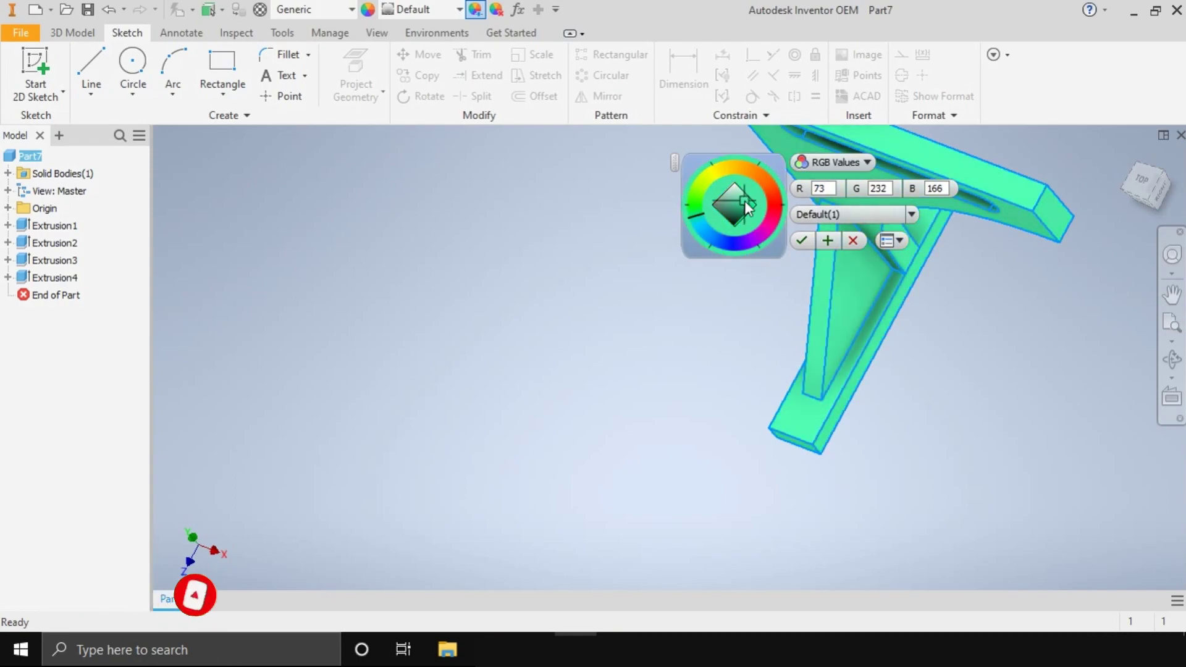
pyautogui.click(801, 241)
pyautogui.click(1148, 199)
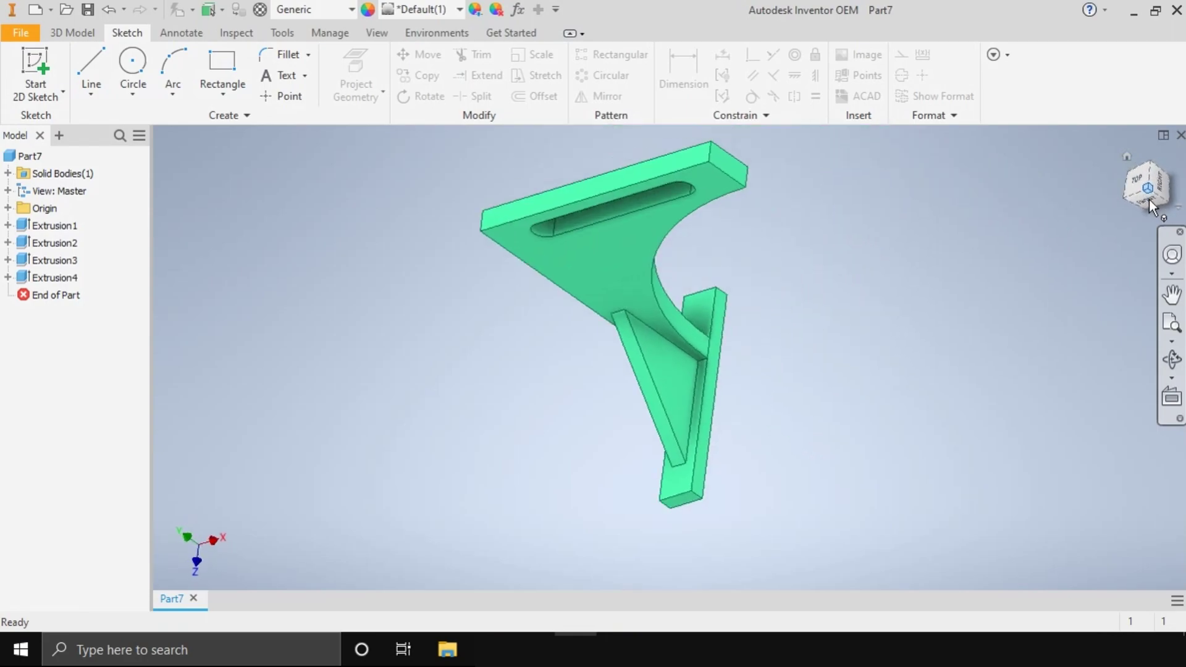
pyautogui.keyDown('shift'); pyautogui.moveTo(680, 346); pyautogui.dragTo(670, 358, button='middle'); pyautogui.keyUp('shift')
pyautogui.moveTo(1148, 199); pyautogui.dragTo(1113, 210)
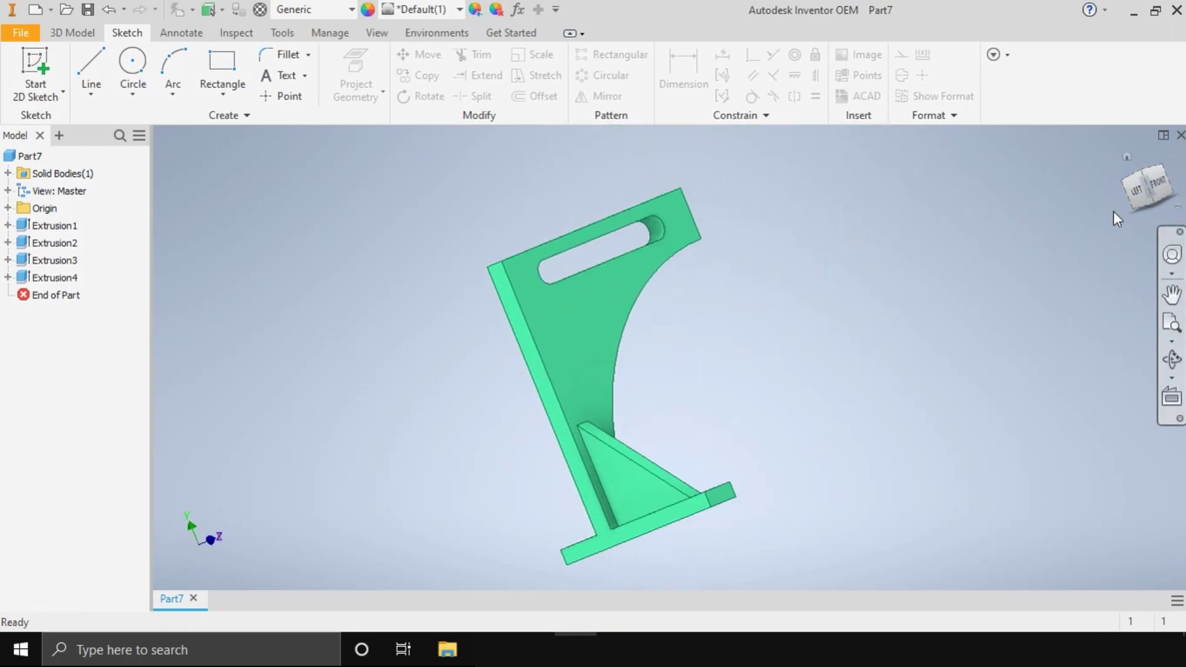
pyautogui.click(1166, 194)
pyautogui.click(1169, 167)
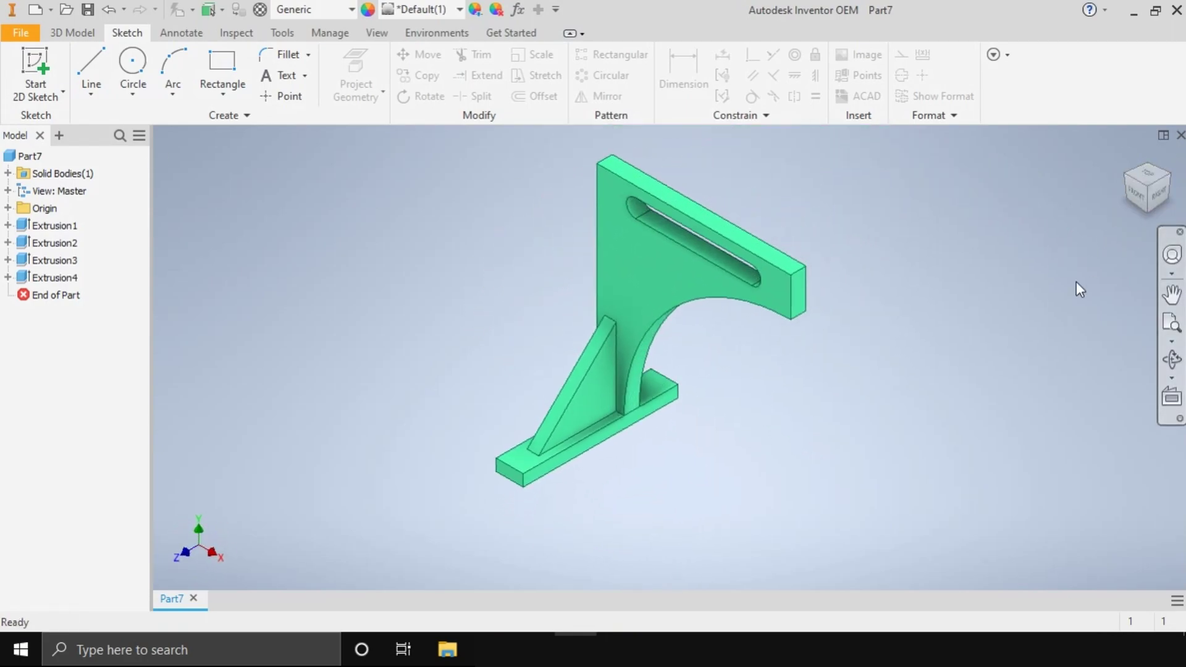